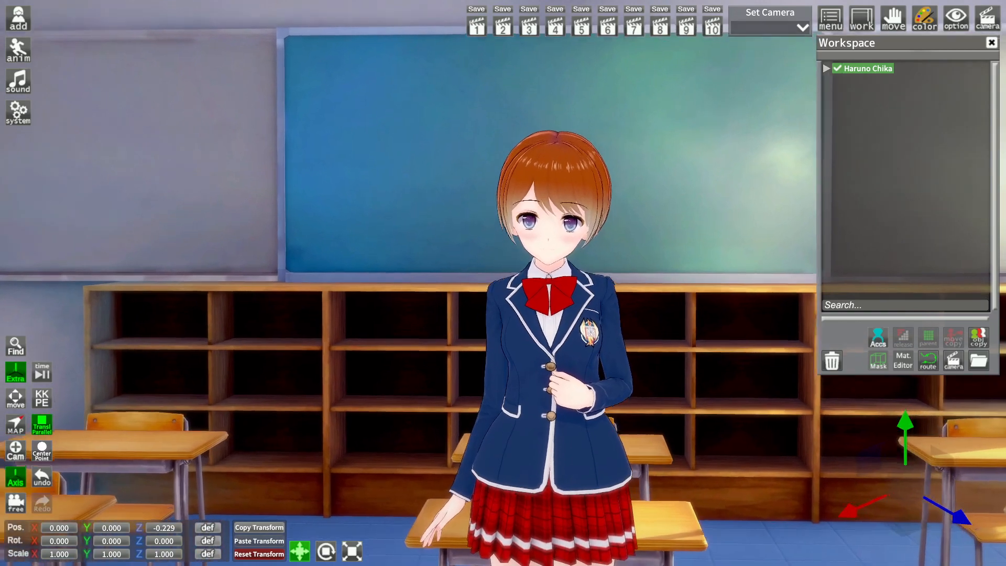
left_click_drag(503, 267, 539, 267)
middle_click_drag(660, 238, 660, 253)
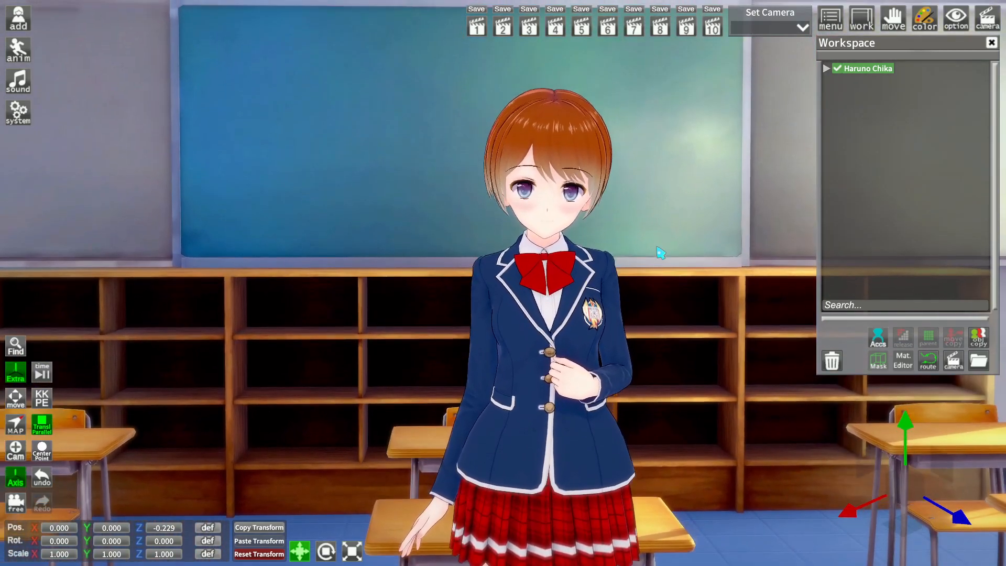
left_click_drag(660, 253, 653, 249)
mouse_move(653, 249)
middle_mouse_down()
mouse_move(584, 278)
mouse_move(647, 274)
mouse_move(664, 246)
middle_mouse_up()
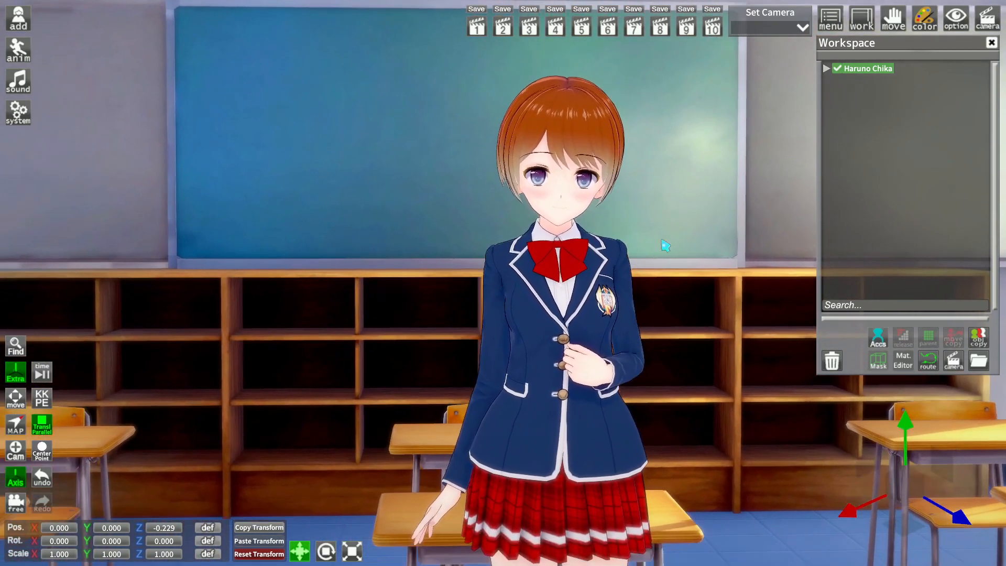
left_click_drag(601, 375, 603, 477)
left_click_drag(574, 258, 632, 191)
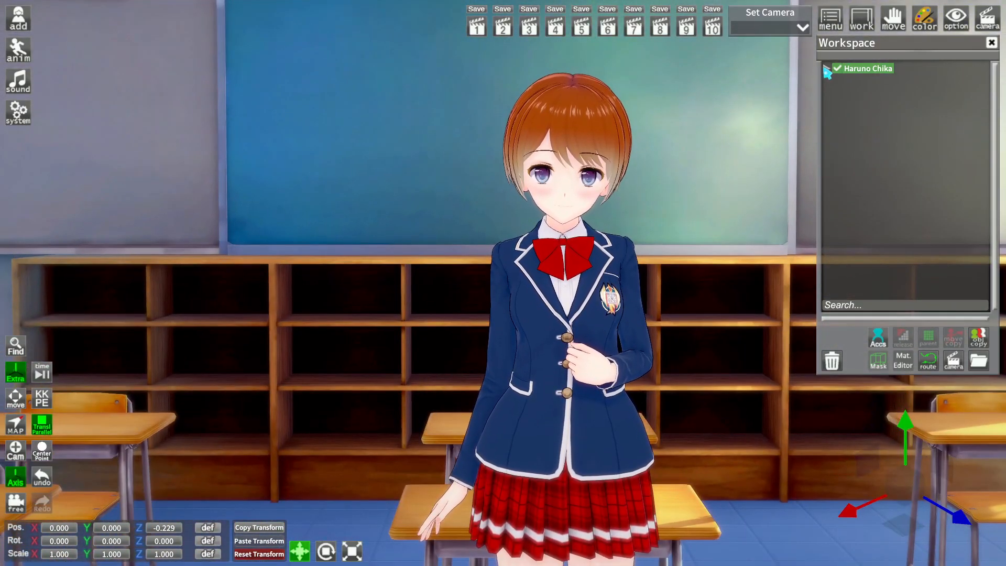
left_click_drag(236, 167, 96, 53)
left_click_drag(90, 314, 218, 374)
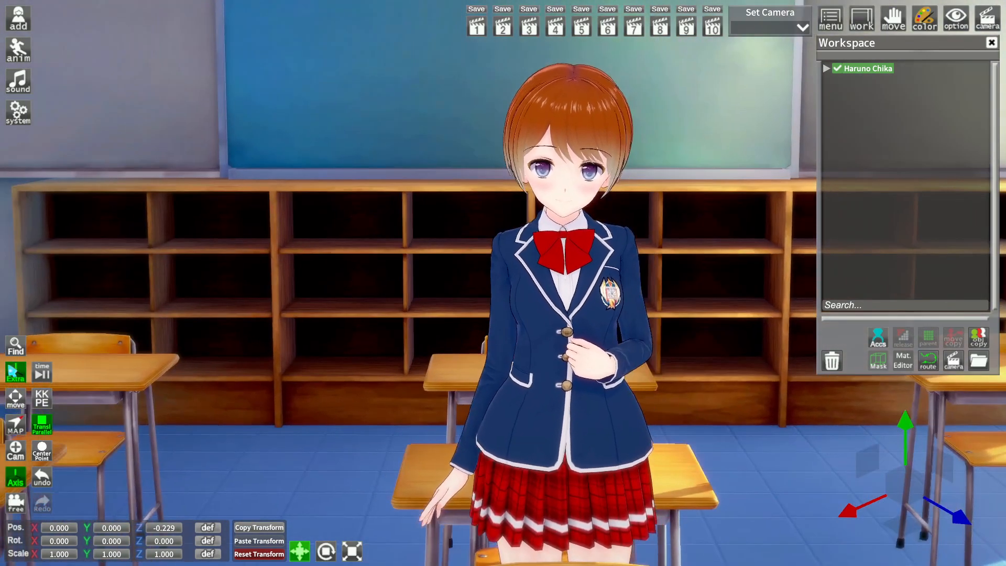
left_click(17, 352)
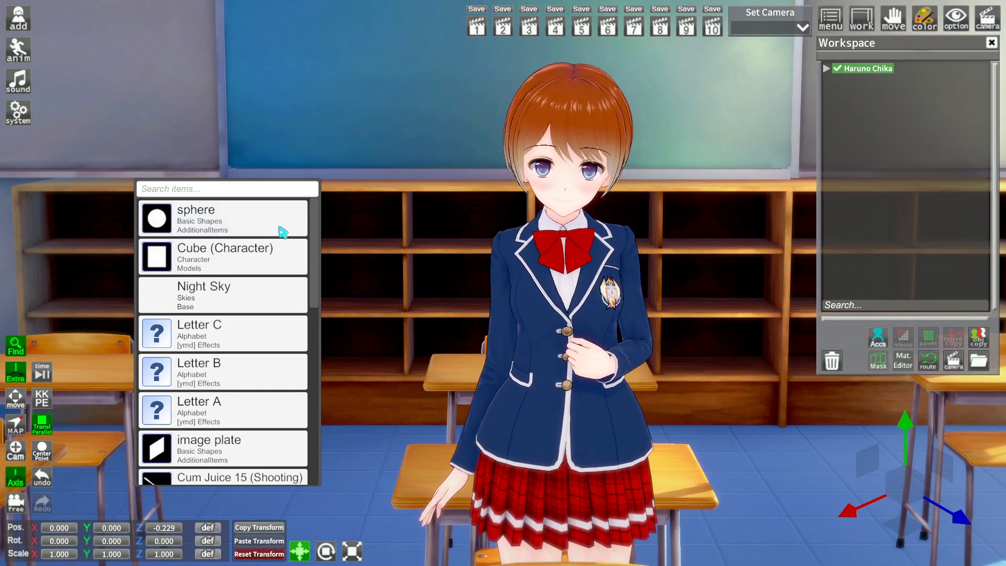
left_click(23, 349)
left_click_drag(447, 180, 691, 124)
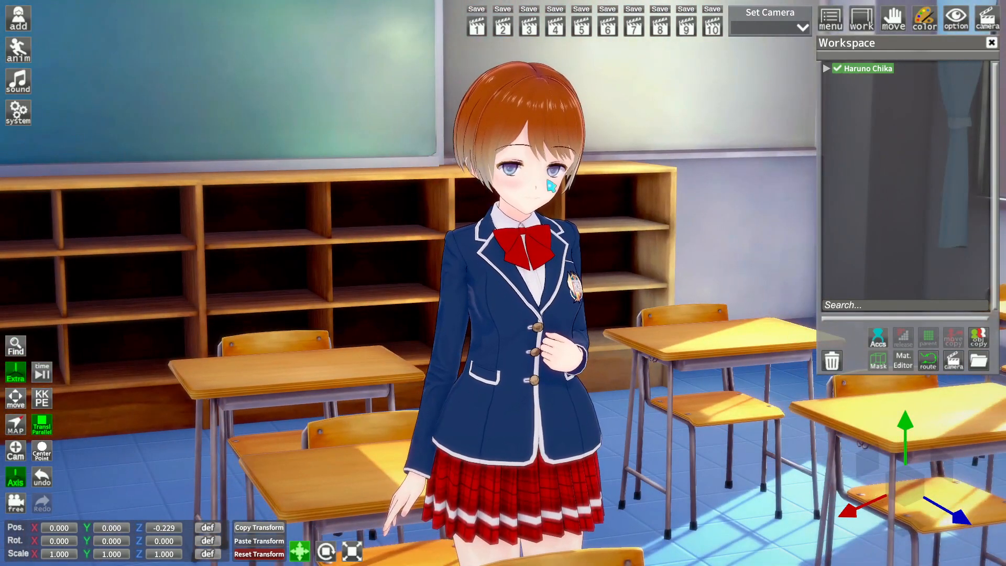
left_click_drag(567, 199, 472, 201)
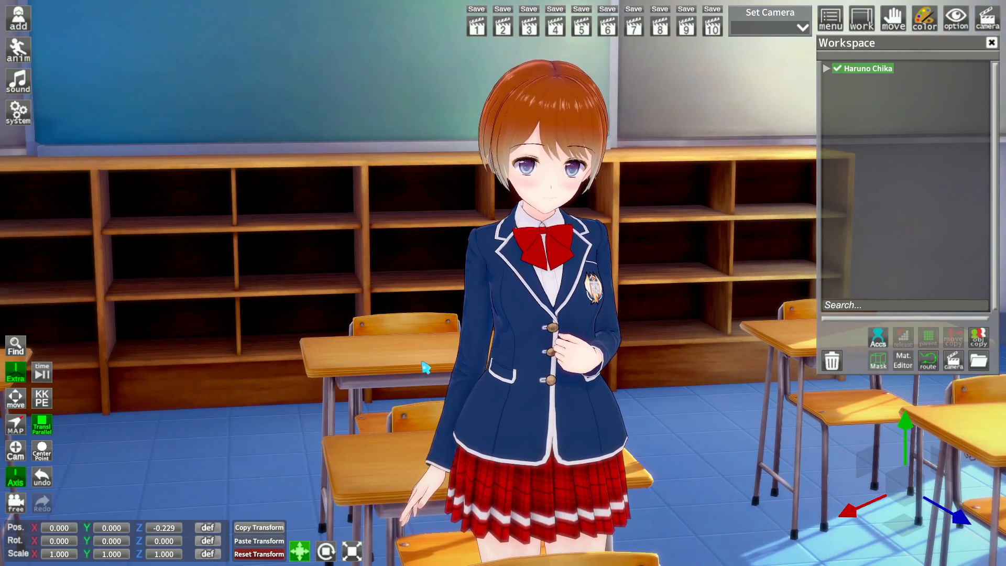
Add the basic-shapes sphere item to the scene and raise it to Y 1.397, at the height of the character's face
left_click(15, 346)
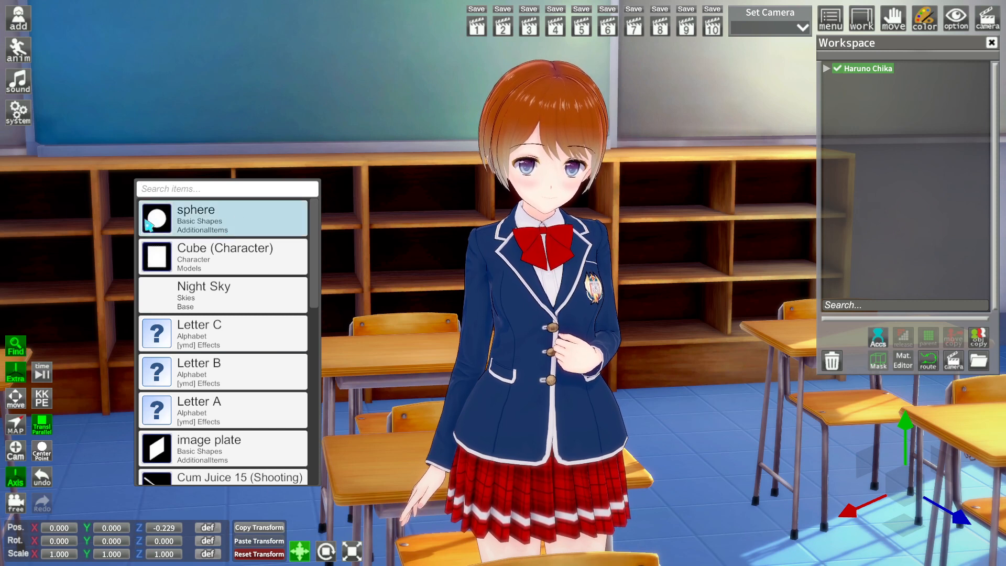
left_click(285, 222)
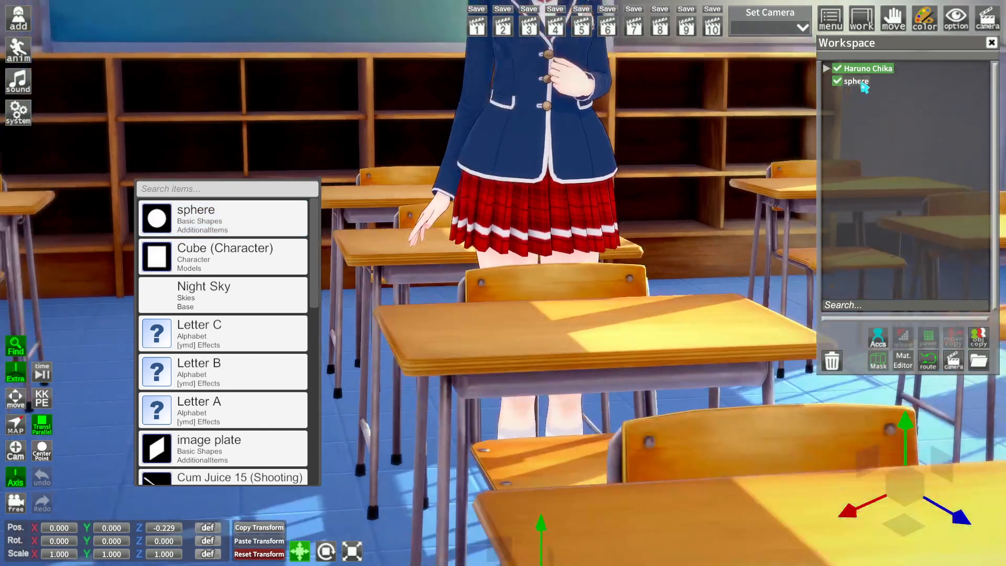
left_click(856, 82)
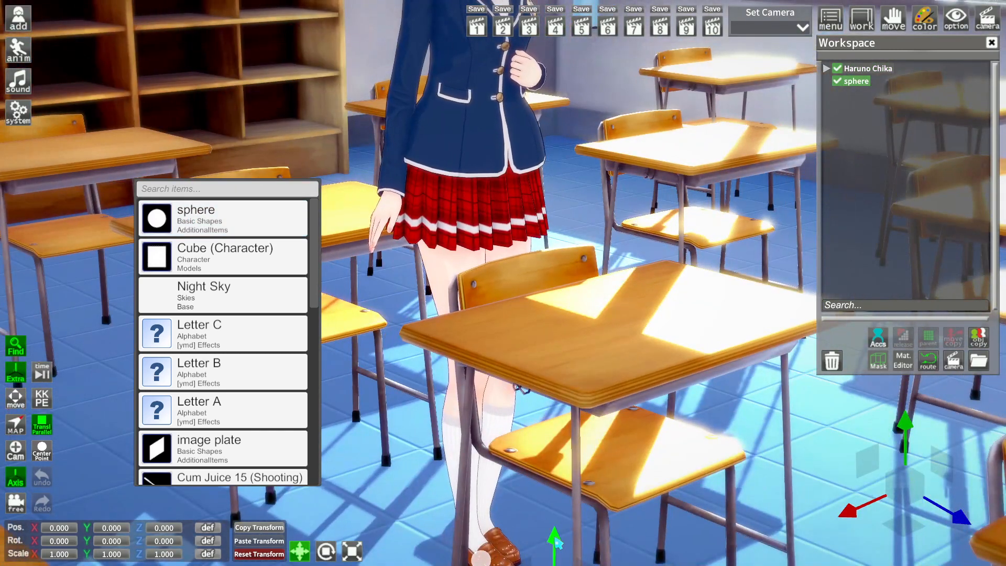
left_click_drag(554, 542, 629, 226)
middle_click_drag(628, 227, 629, 157)
middle_click_drag(571, 236, 571, 168)
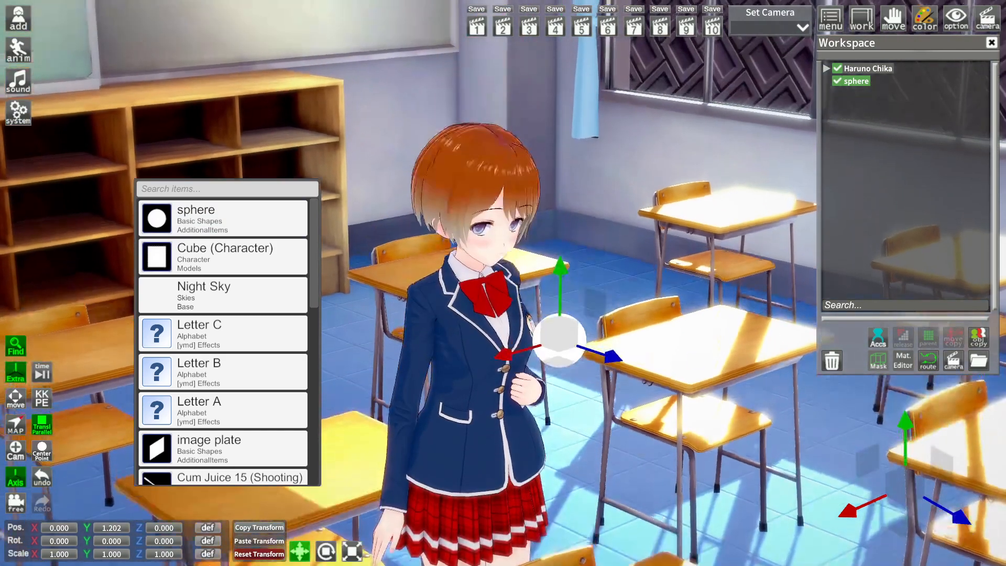
left_click_drag(565, 236, 519, 220)
left_click_drag(571, 306, 572, 197)
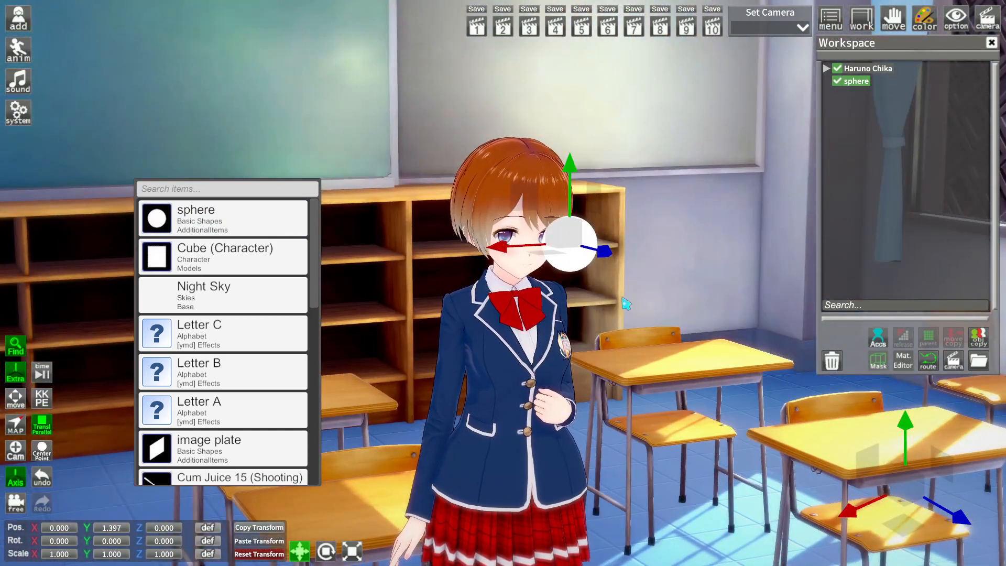
Shift the sphere onto the character's face, to about Z -0.116 and X 0.029
left_click_drag(707, 402, 628, 402)
right_click_drag(707, 402, 671, 367)
left_click_drag(694, 366, 759, 390)
left_click_drag(653, 324, 604, 314)
left_click_drag(681, 393, 615, 379)
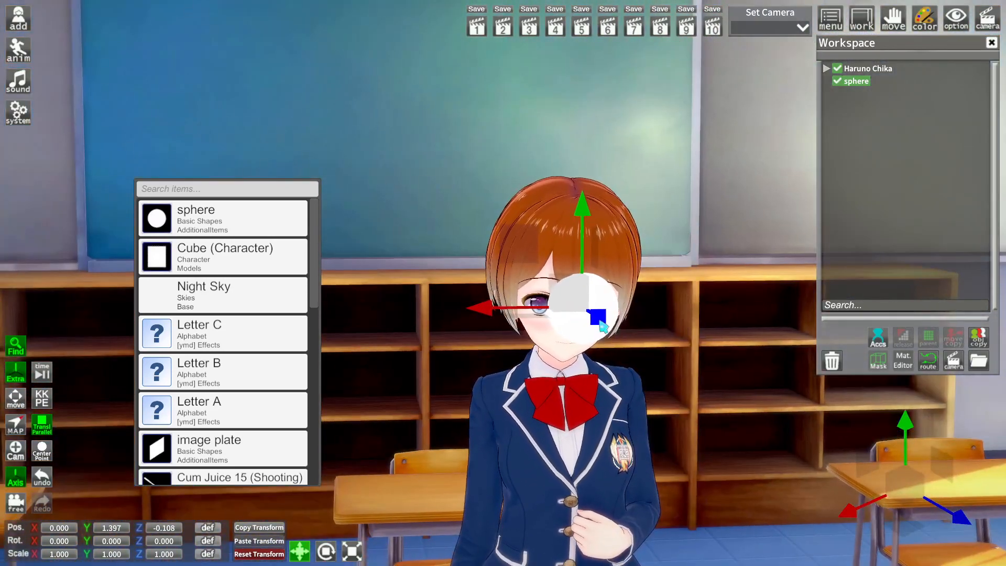
left_click_drag(601, 321, 595, 316)
left_click_drag(518, 331, 572, 349)
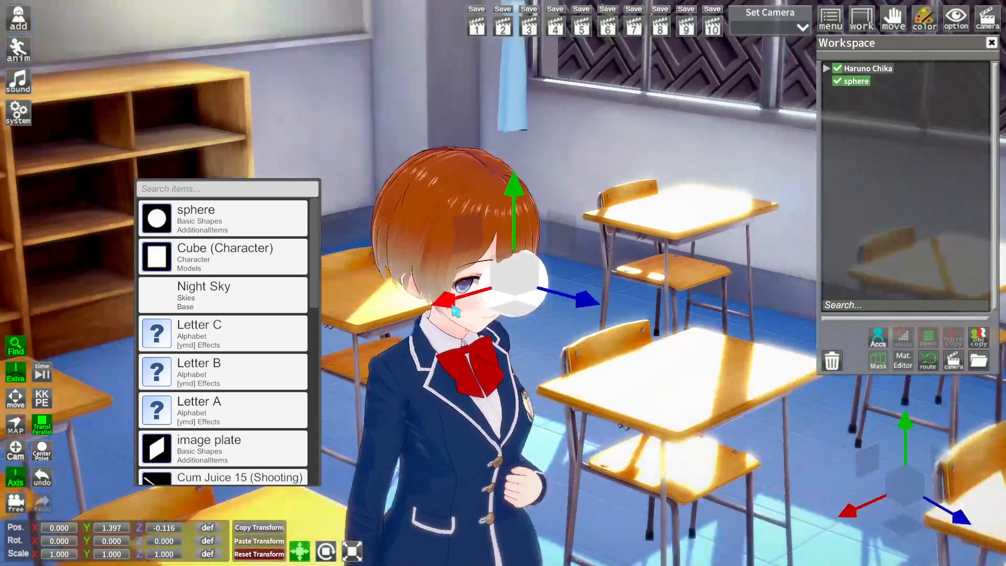
left_click_drag(476, 316, 432, 300)
Scale the sphere to about 1.509 in X and 1.865 in Y so it covers the face
left_click(354, 551)
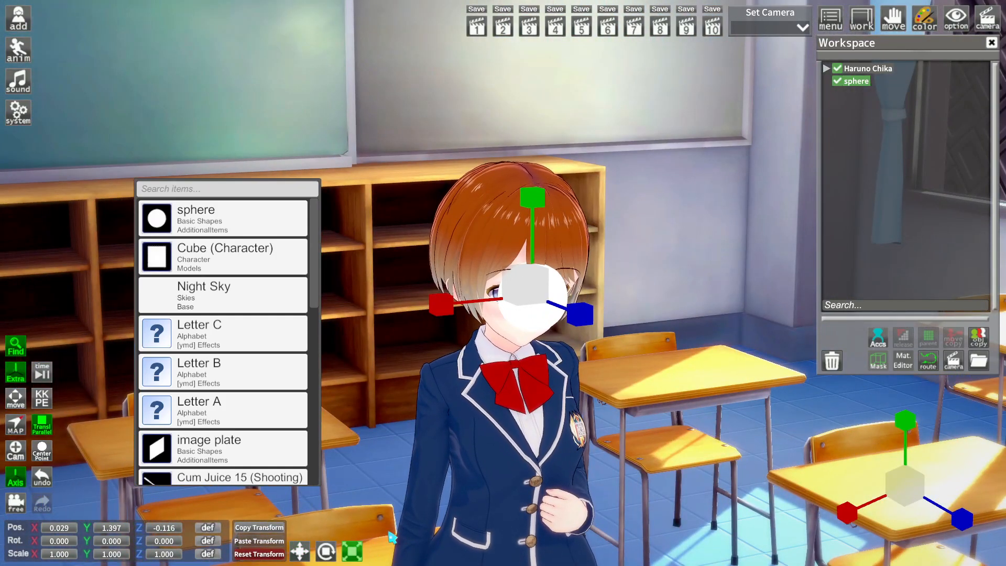
left_click_drag(540, 285, 419, 307)
left_click_drag(572, 211, 576, 110)
Fine-tune the enlarged sphere's position over the face to about X 0.015 and Z -0.156
left_click(299, 551)
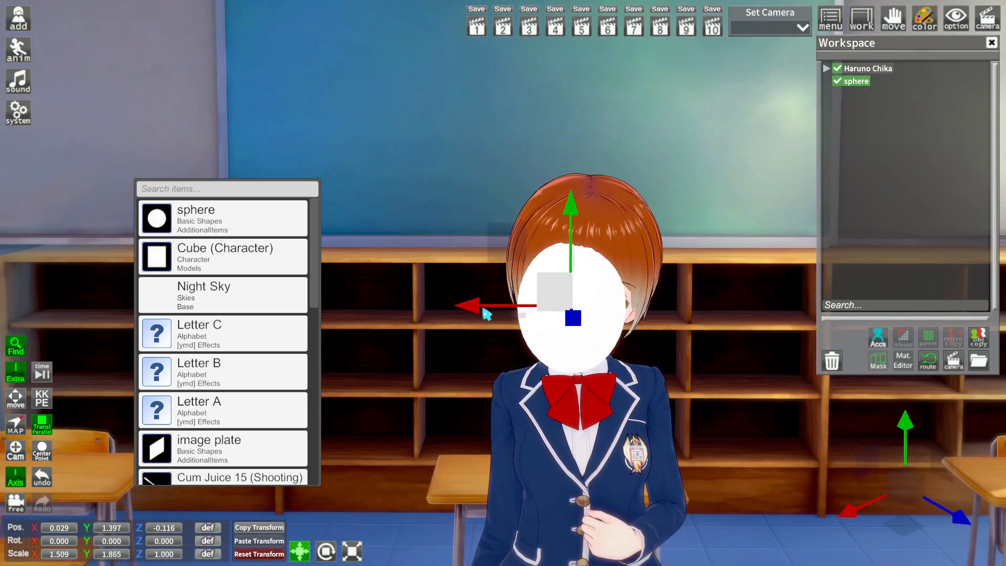
left_click_drag(482, 311, 550, 310)
left_click_drag(687, 402, 619, 407)
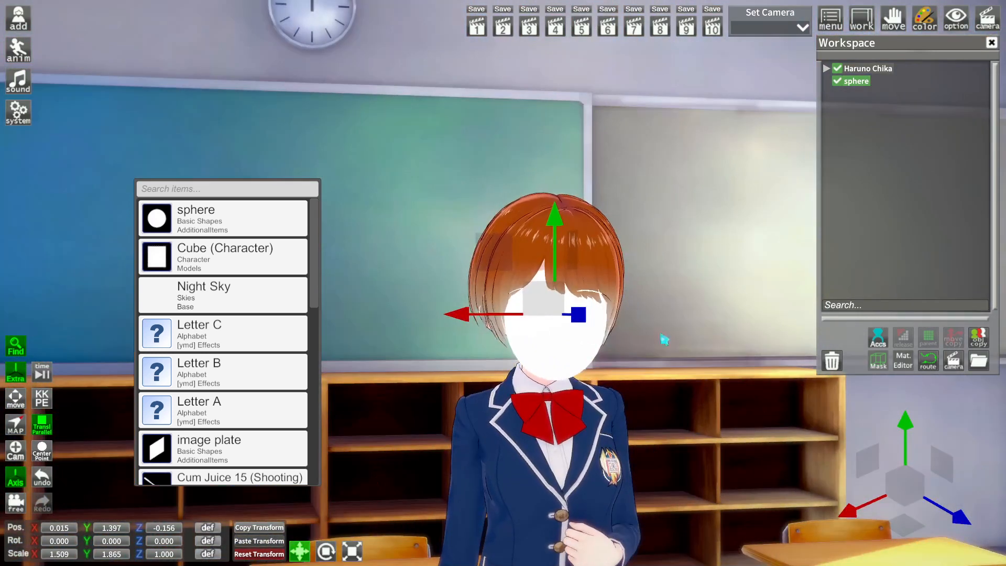
Search the item finder for "sphere" and examine the sphere variants that could cover the face
left_click(18, 358)
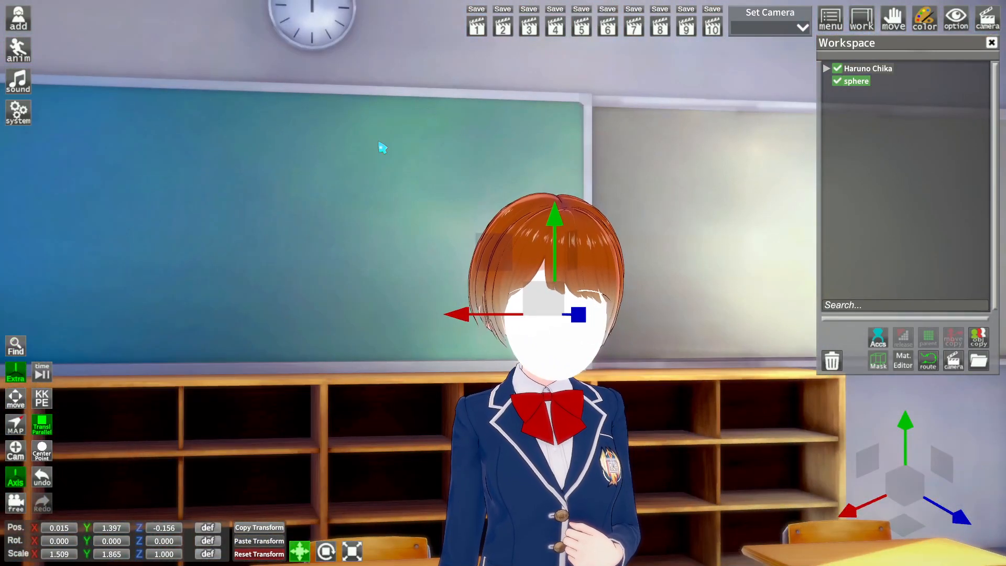
left_click(19, 352)
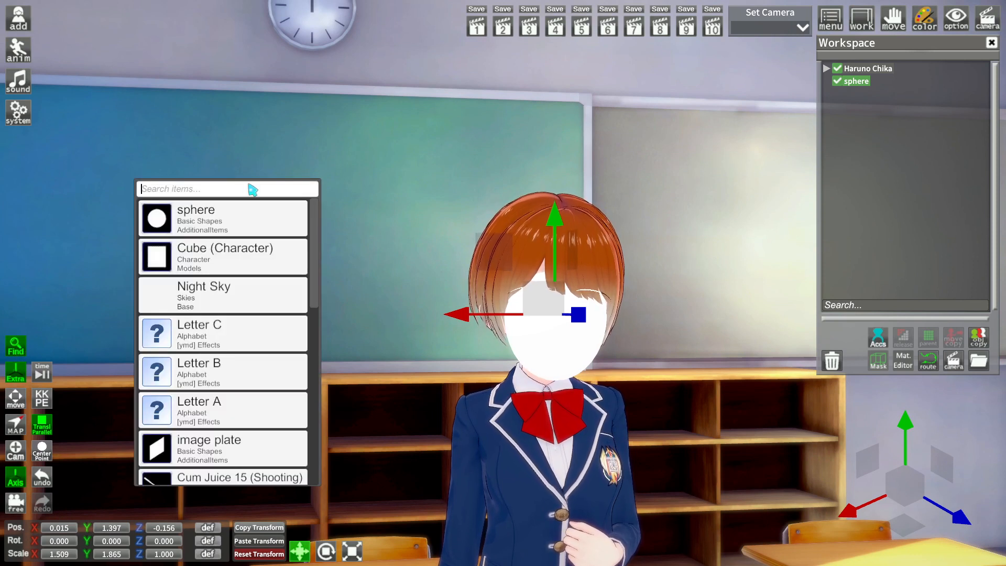
type("sphere")
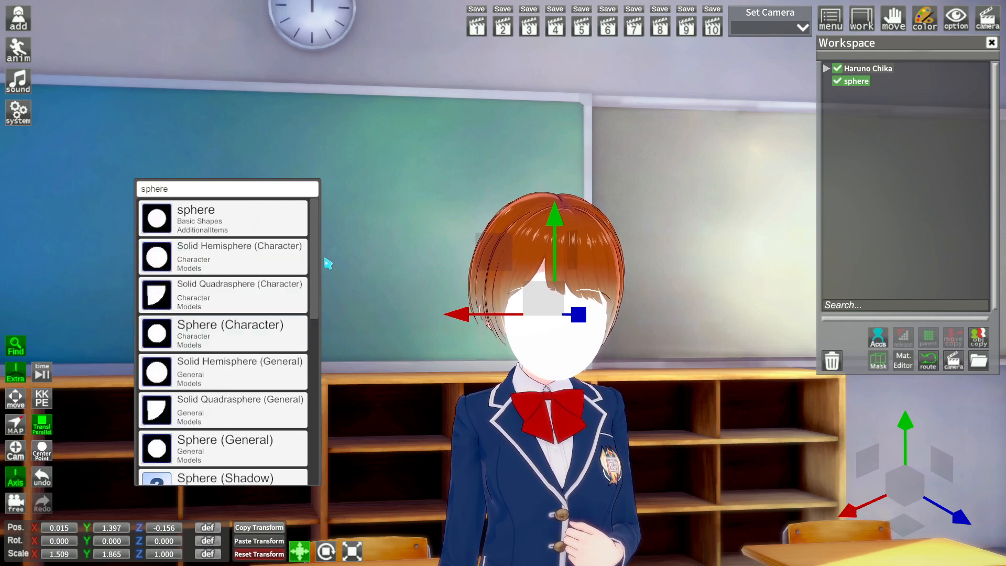
scroll(318, 262, "down", 3)
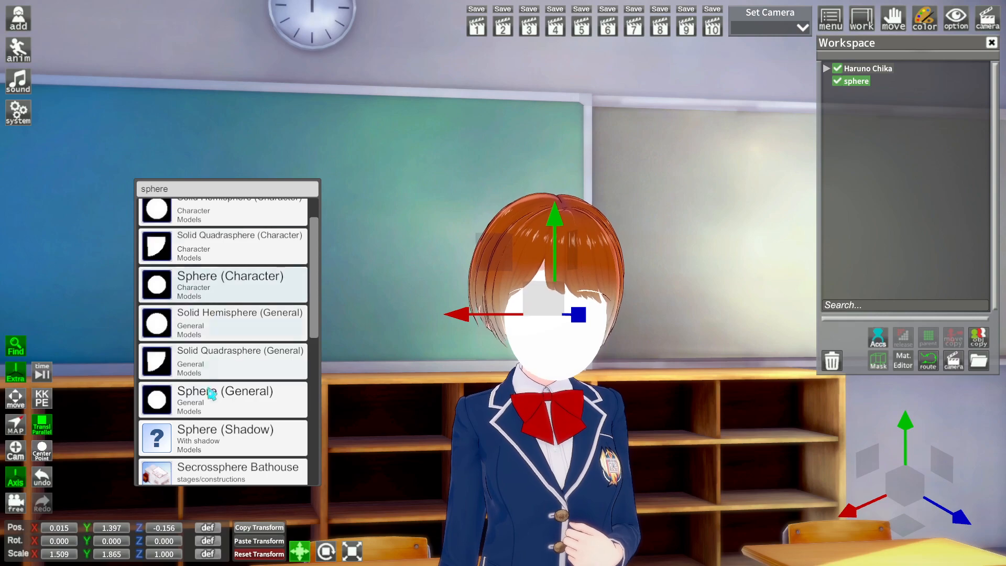
scroll(317, 299, "up", 3)
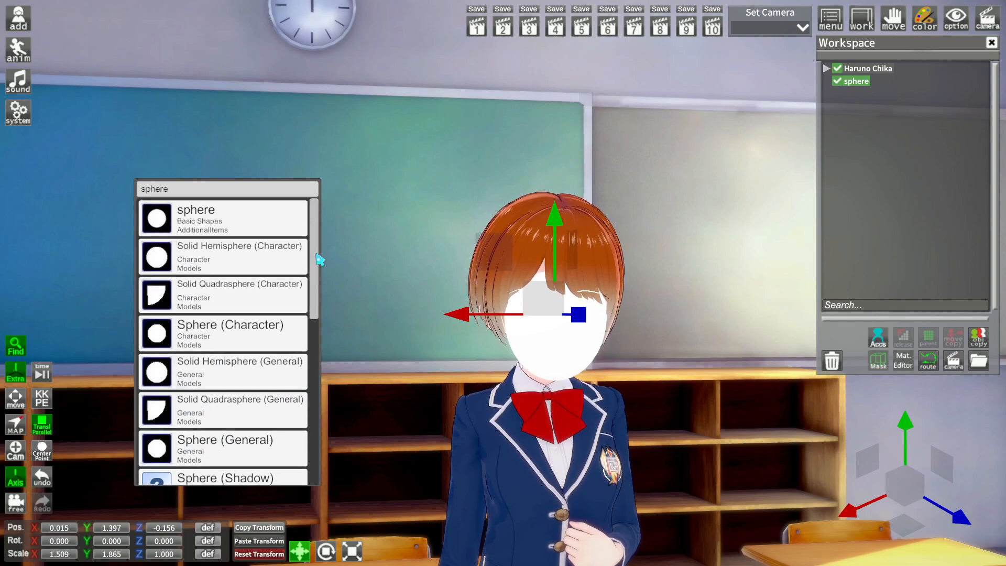
left_click_drag(459, 347, 553, 438)
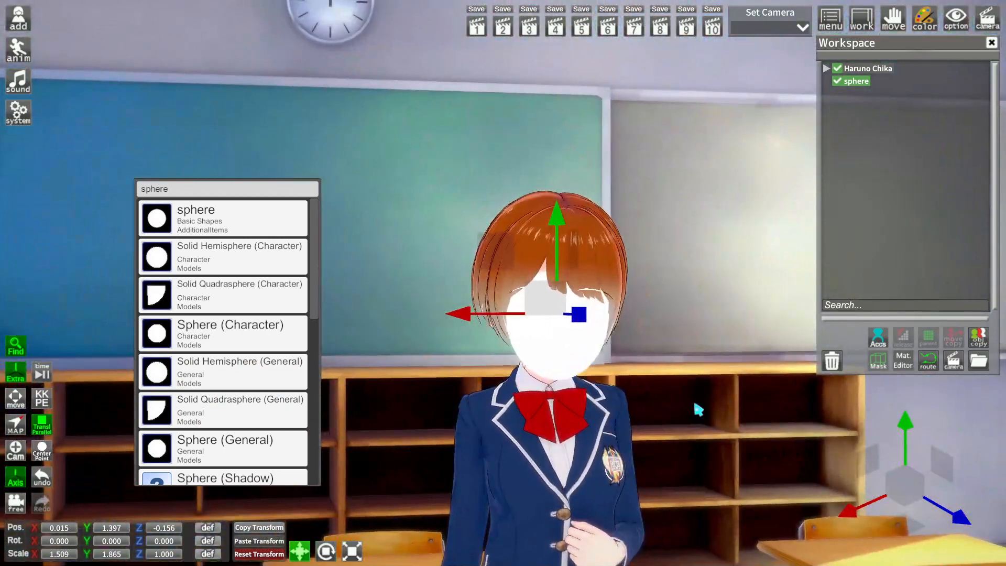
right_click_drag(686, 399, 454, 207)
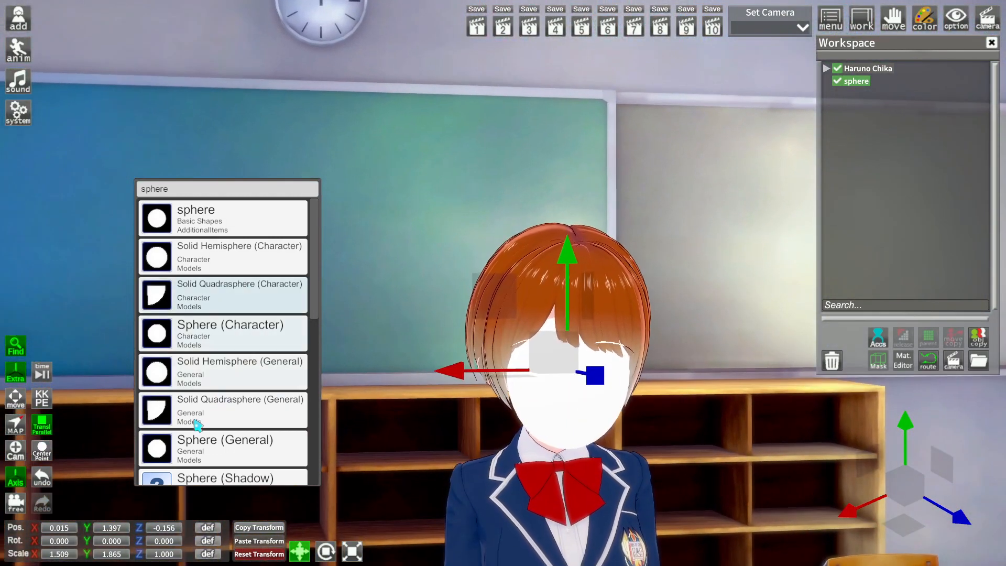
left_click_drag(419, 293, 685, 541)
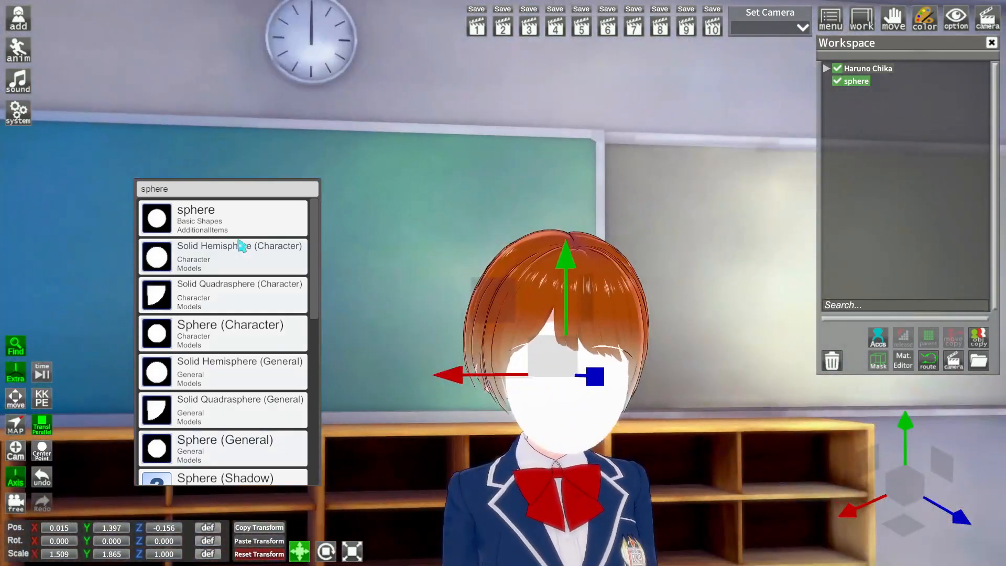
left_click_drag(446, 418, 633, 421)
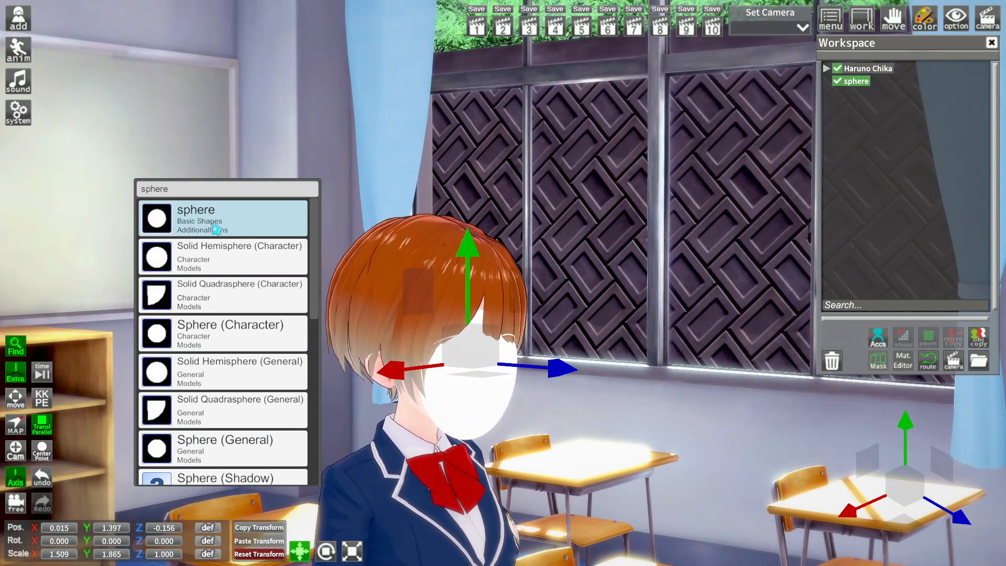
Search the item finder for "cube", look through the cube variants and close the finder
left_click(213, 190)
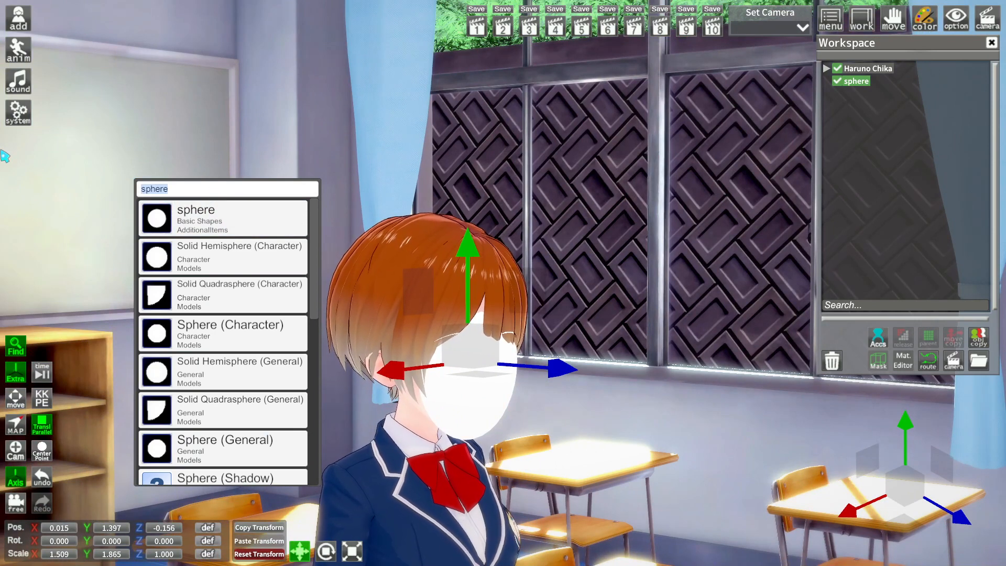
type("cube")
scroll(210, 367, "down", 10)
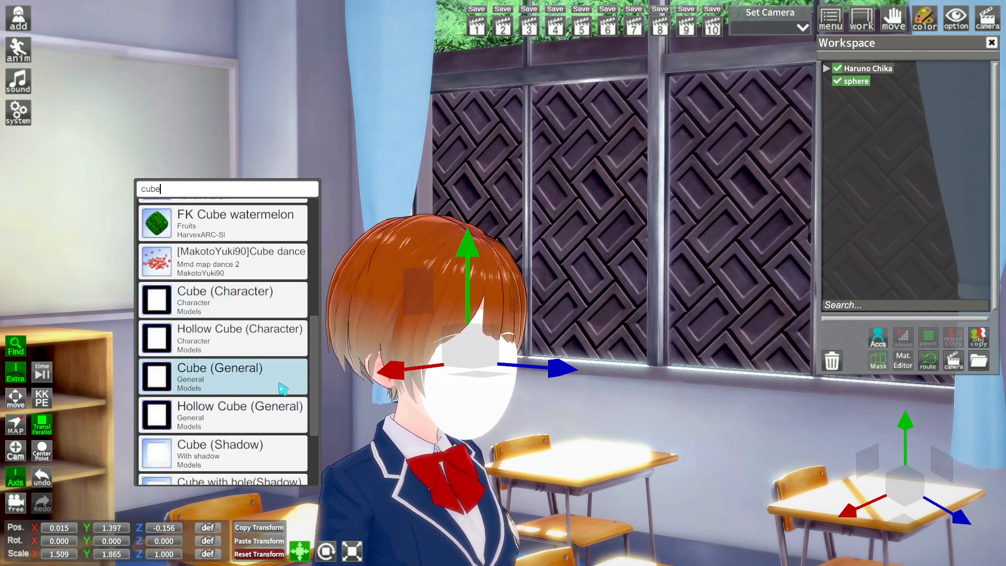
left_click_drag(646, 444, 565, 443)
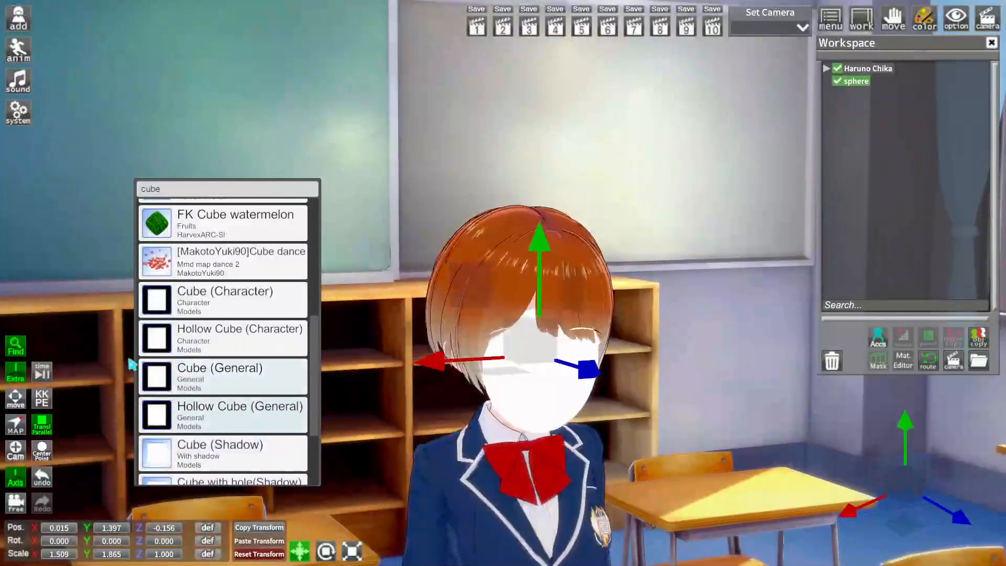
left_click(15, 345)
Change the shader of the sphere's material to Custom/Pixelate in the Material Editor
left_click_drag(92, 363, 681, 333)
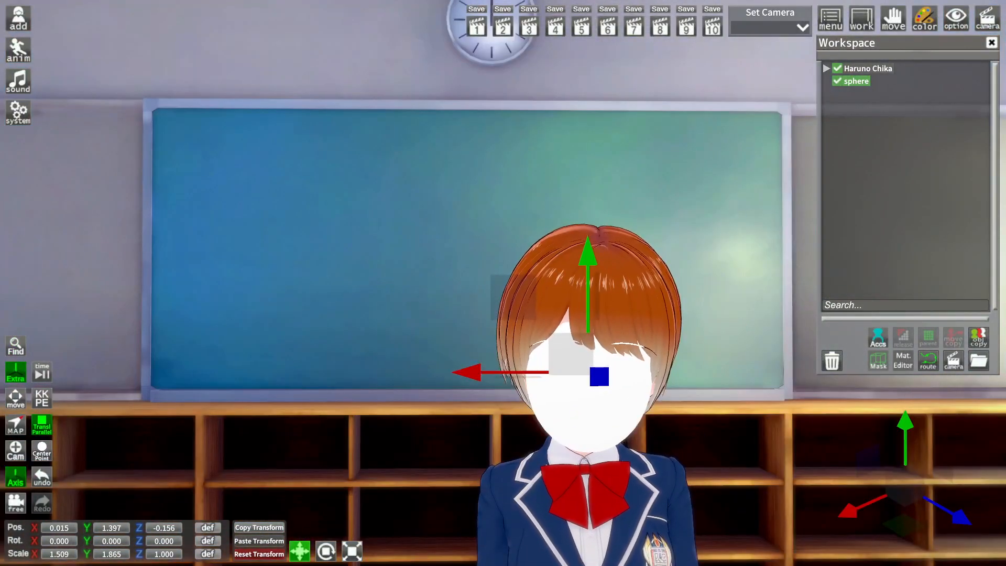
left_click_drag(744, 326, 899, 134)
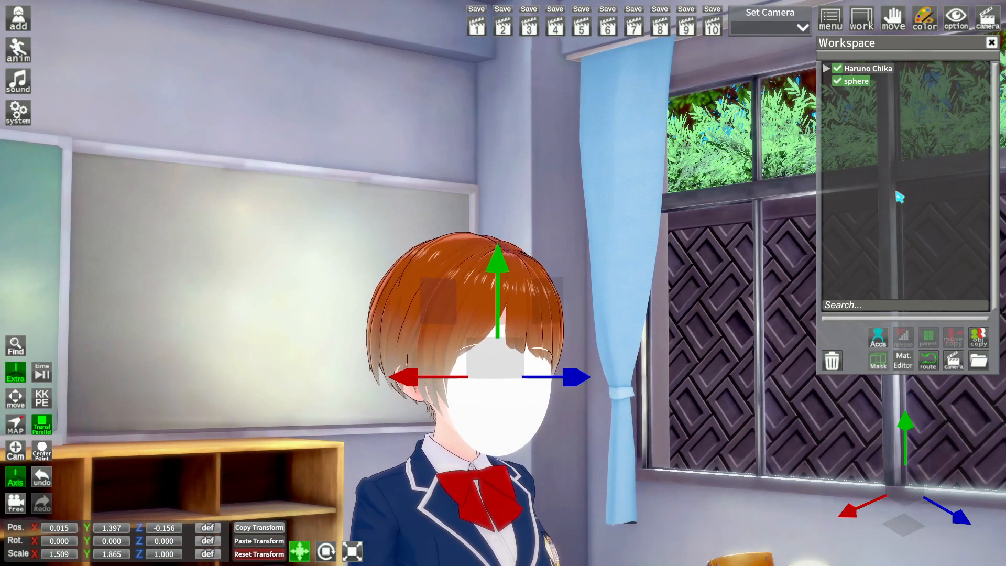
left_click(905, 369)
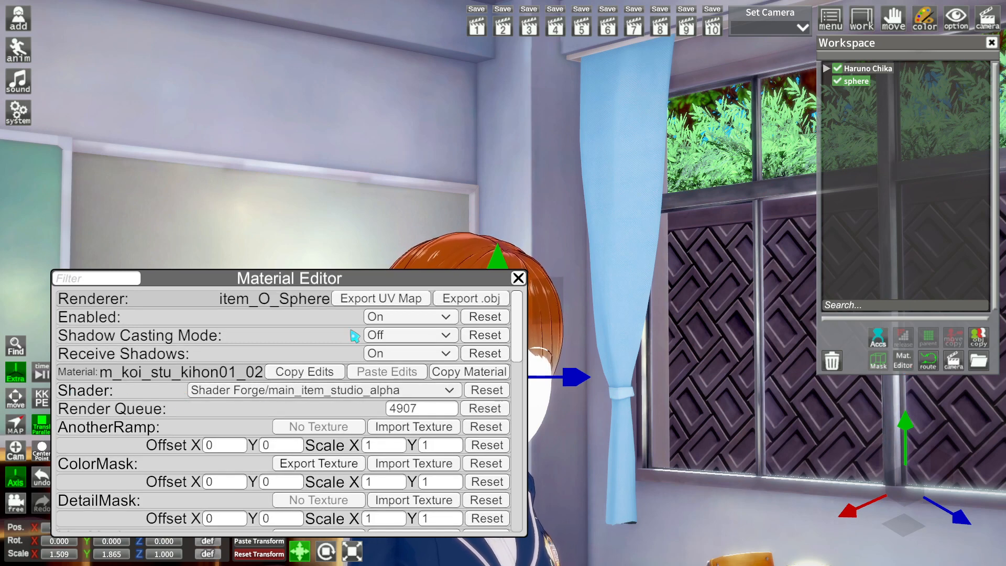
left_click_drag(298, 282, 426, 155)
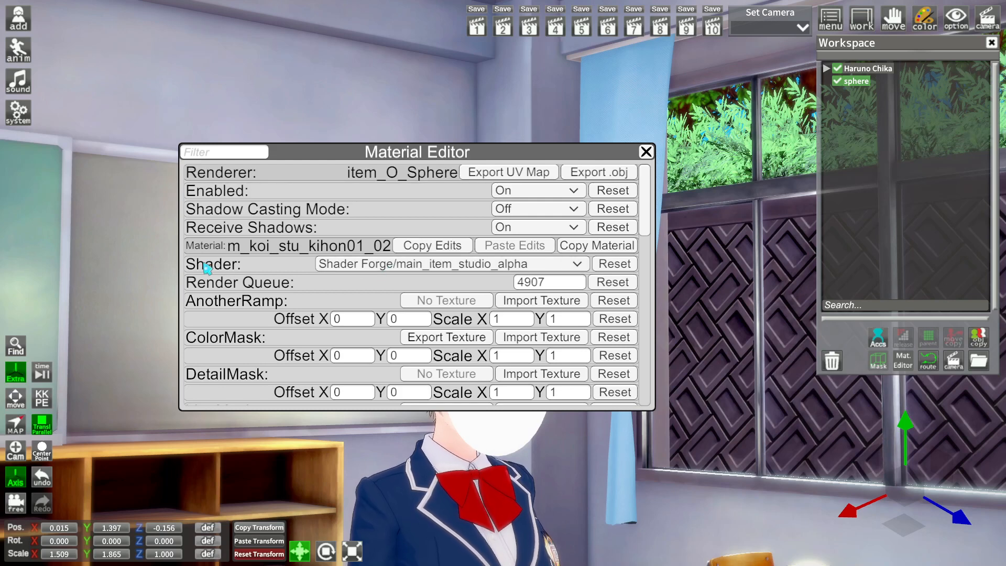
left_click(461, 267)
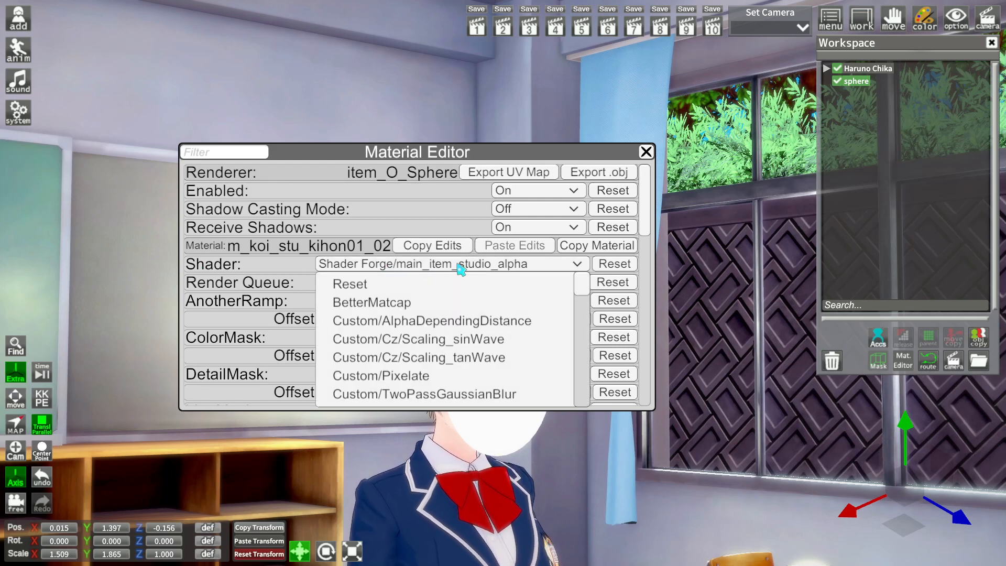
left_click(387, 375)
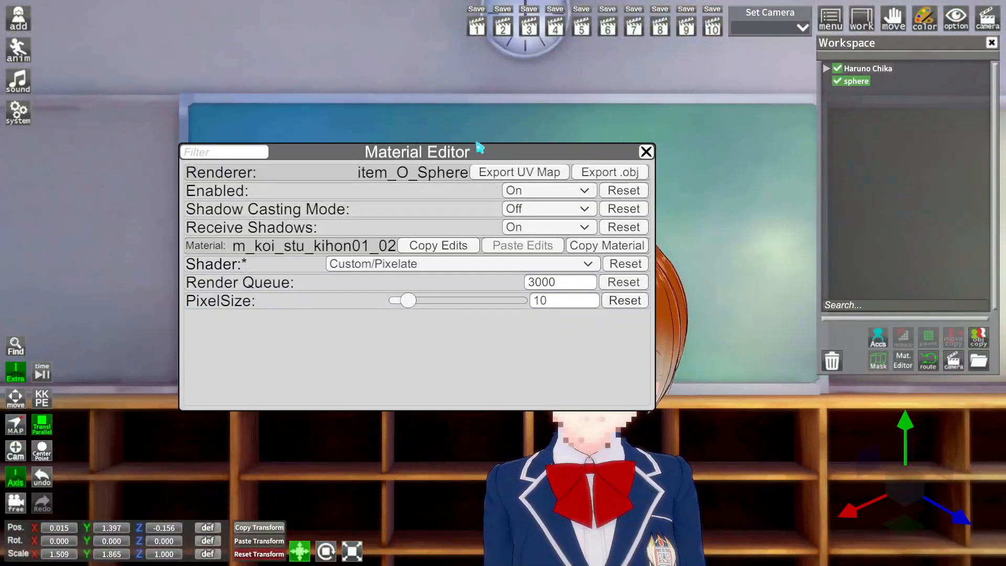
Try a PixelSize of about 5.34 on the sphere's Pixelate material and reset the property to its default of 10
left_click_drag(479, 148, 371, 61)
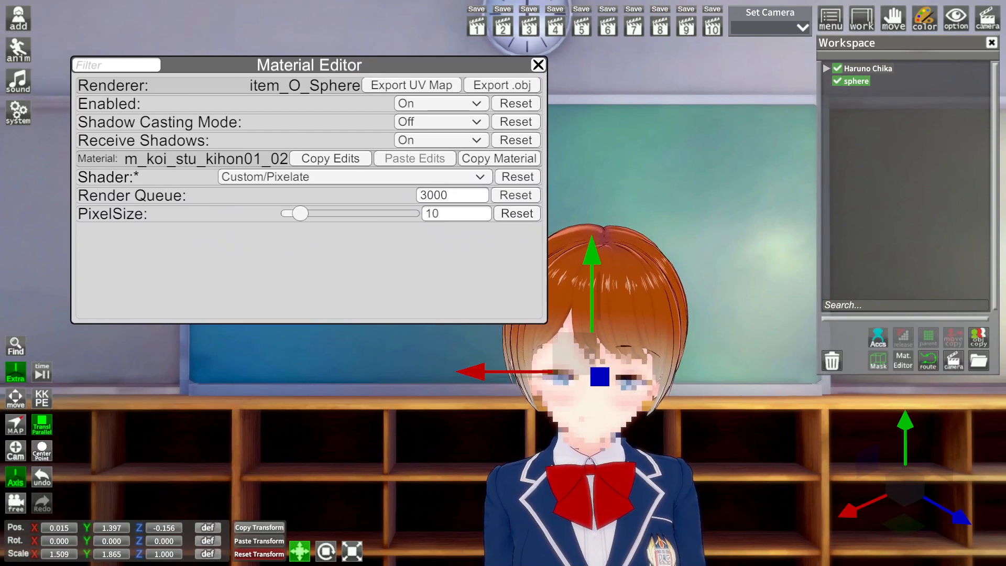
left_click_drag(633, 314, 674, 298)
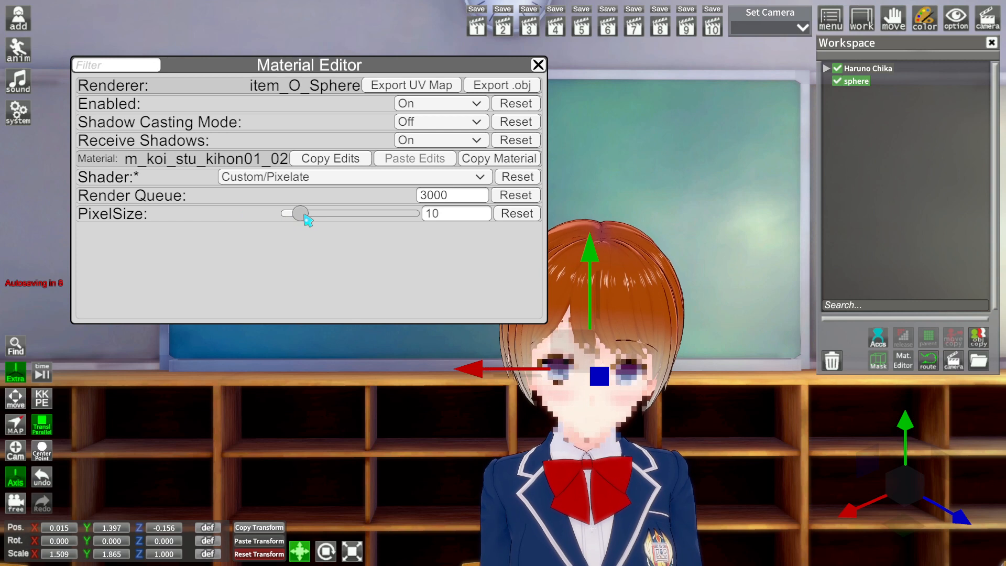
mouse_move(305, 214)
left_mouse_down()
mouse_move(416, 215)
mouse_move(295, 217)
mouse_move(304, 218)
left_mouse_up()
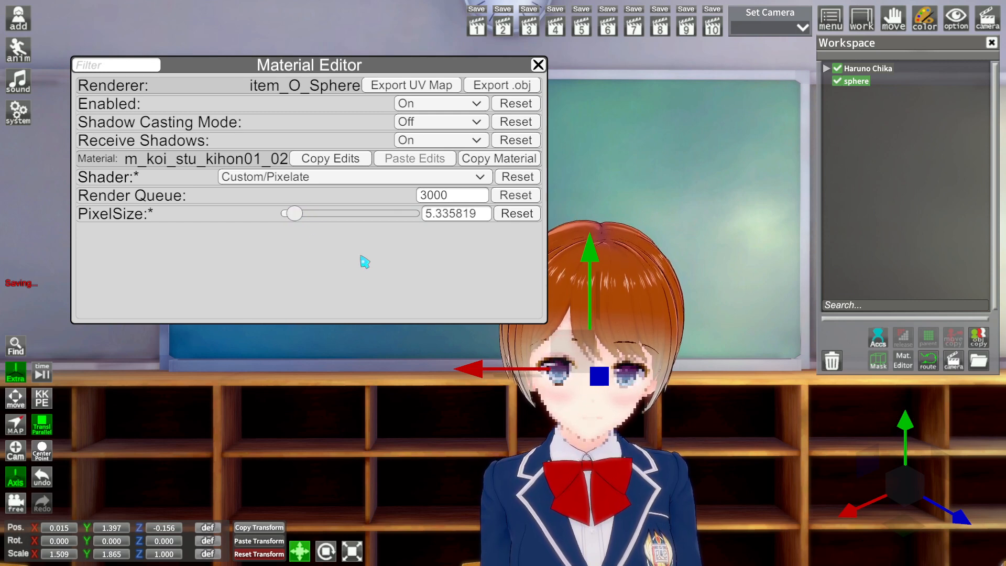
left_click_drag(603, 485, 618, 395)
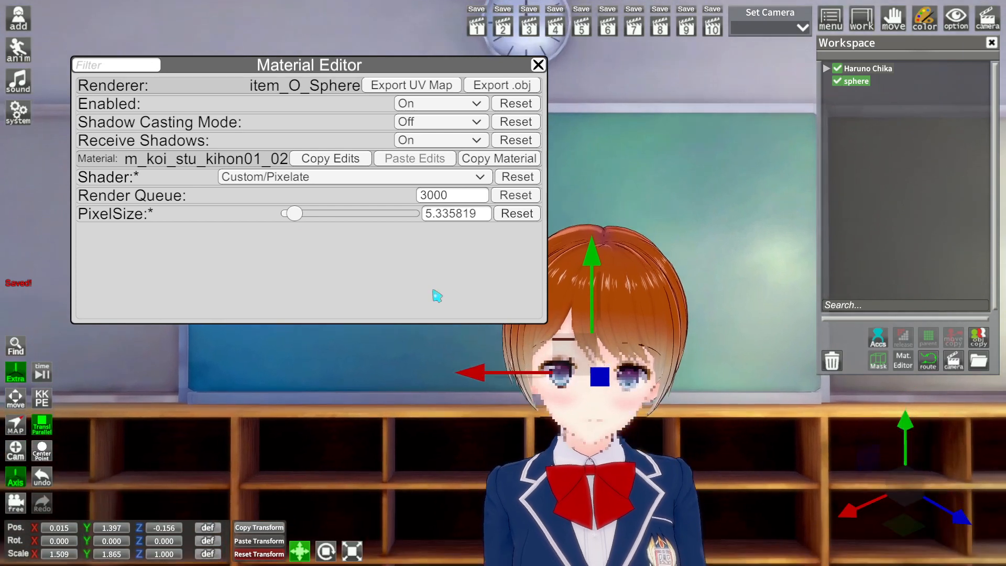
left_click(520, 217)
left_click_drag(686, 325, 668, 382)
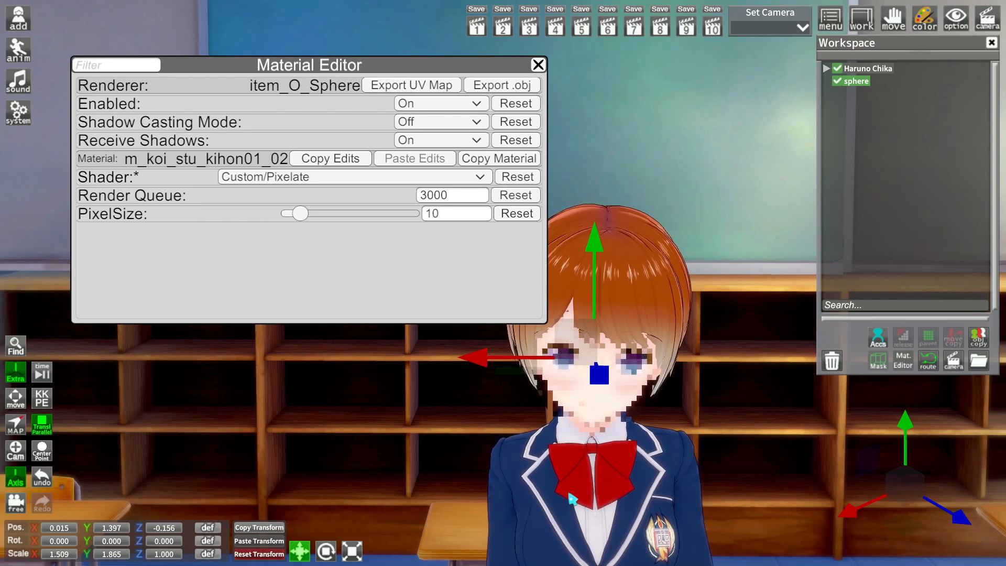
left_click_drag(571, 498, 583, 503)
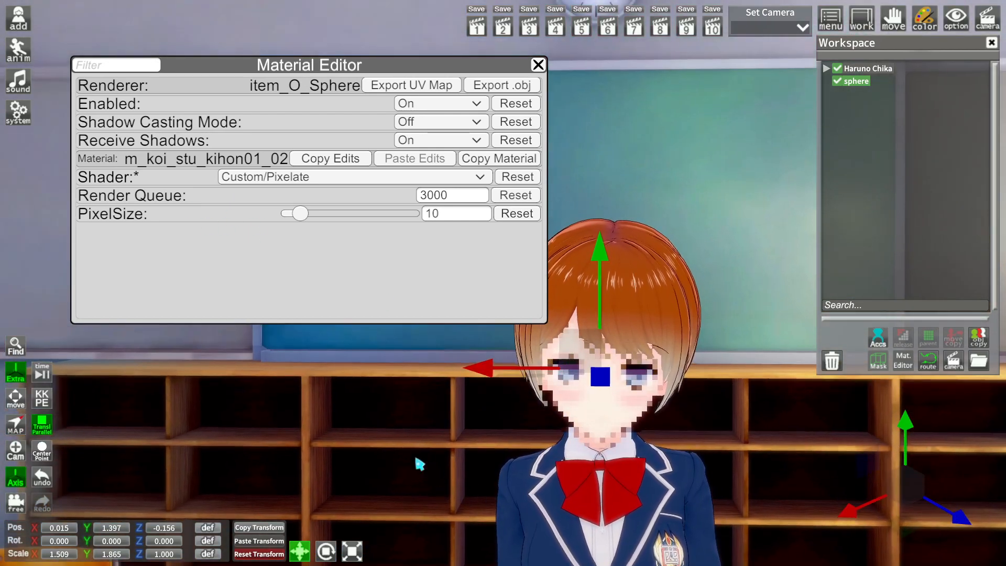
left_click_drag(419, 465, 487, 473)
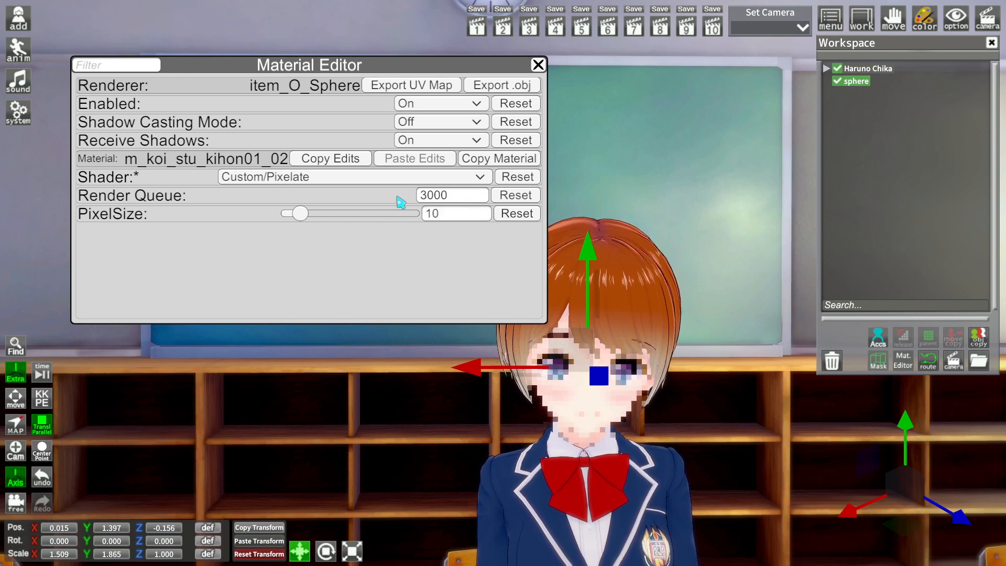
Switch the sphere's shader to Custom/TwoPassGaussianBlur and raise its Sigma to about 2.31
left_click(338, 178)
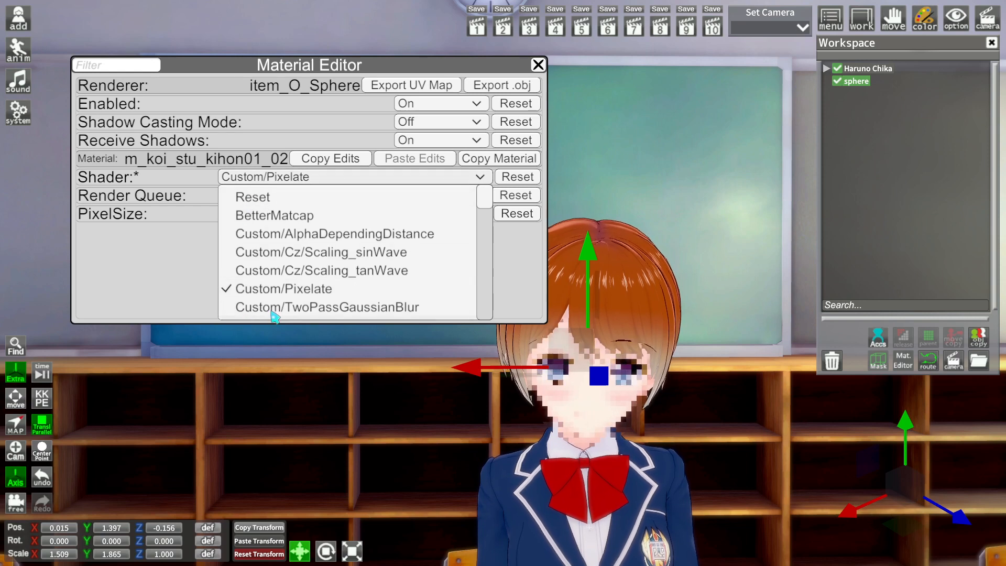
left_click(298, 308)
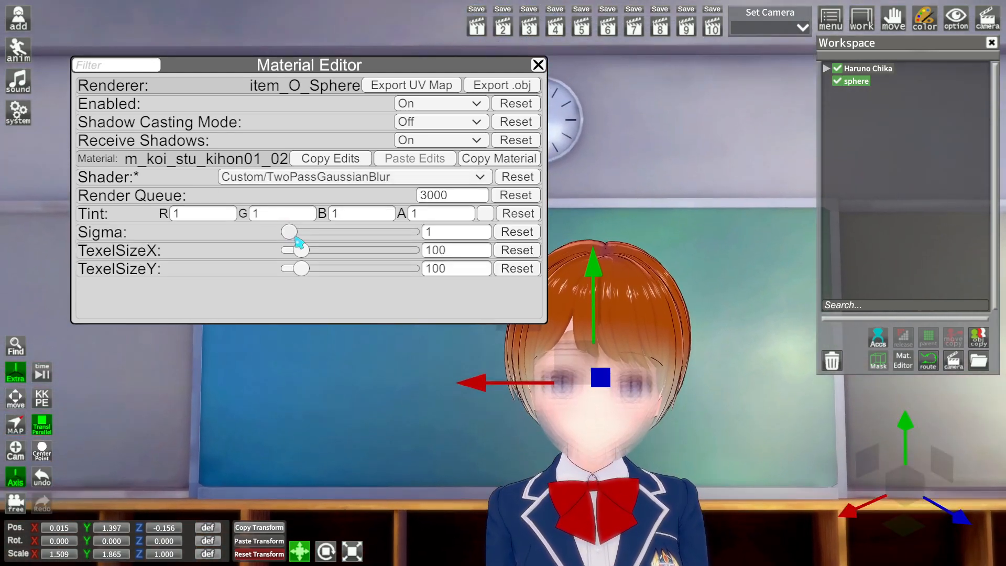
left_click_drag(297, 237, 318, 237)
left_click_drag(580, 467, 559, 399)
left_click_drag(650, 487, 445, 330)
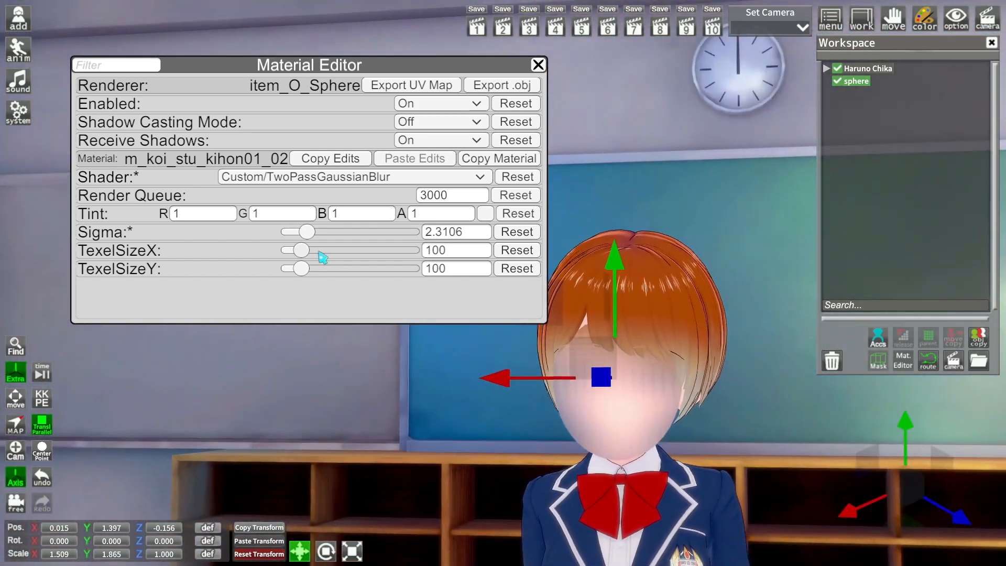
Raise the blur shader's TexelSizeX to about 241.2 and TexelSizeY to about 403.8
left_click_drag(300, 250, 341, 271)
left_click(303, 269)
mouse_move(402, 518)
left_mouse_down()
mouse_move(529, 518)
mouse_move(377, 522)
mouse_move(404, 524)
left_mouse_up()
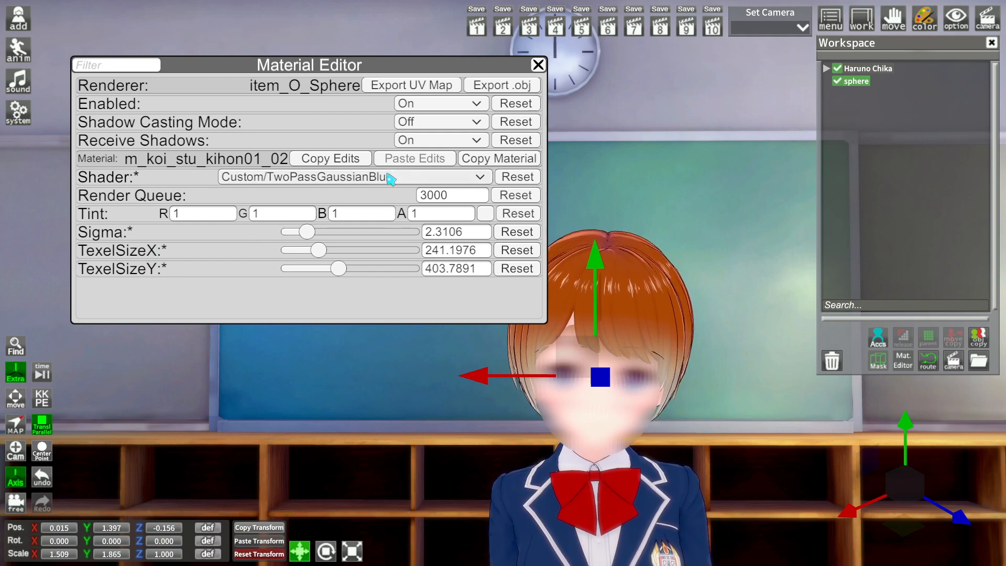
Set the sphere's shader back to Custom/Pixelate and close the Material Editor
left_click(389, 178)
left_click(308, 289)
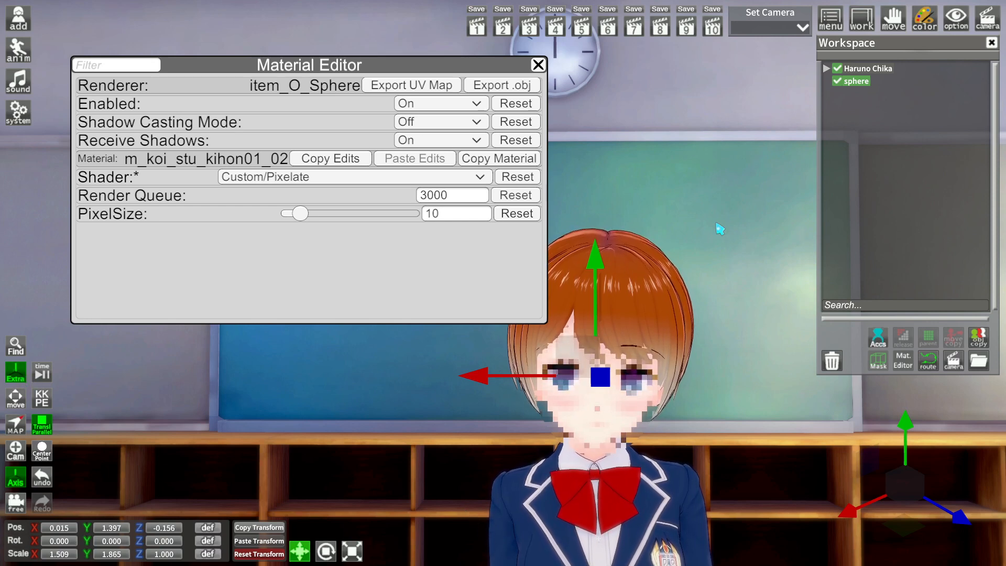
left_click(538, 65)
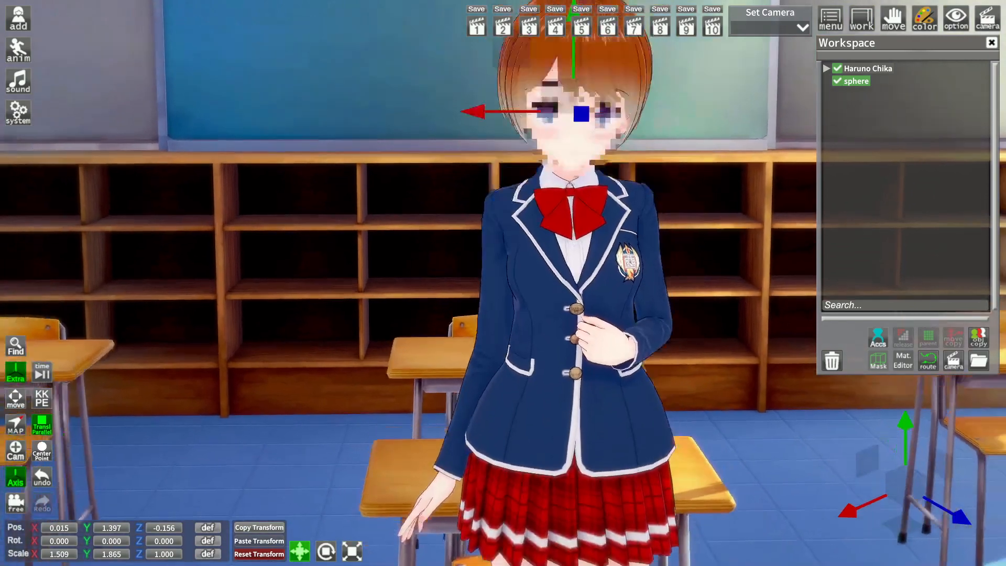
right_click_drag(503, 283, 545, 251)
left_click_drag(545, 251, 524, 220)
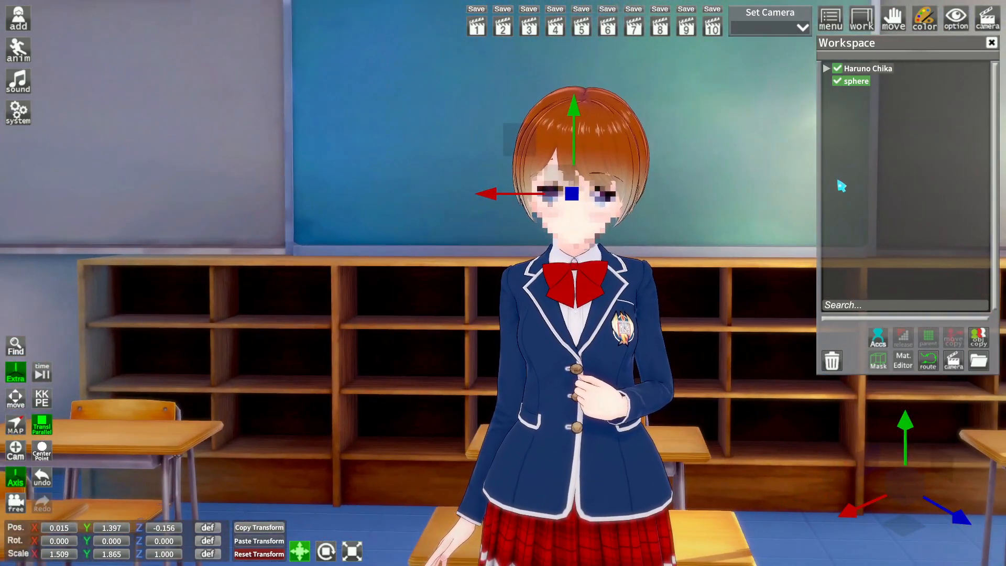
left_click_drag(647, 470, 676, 466)
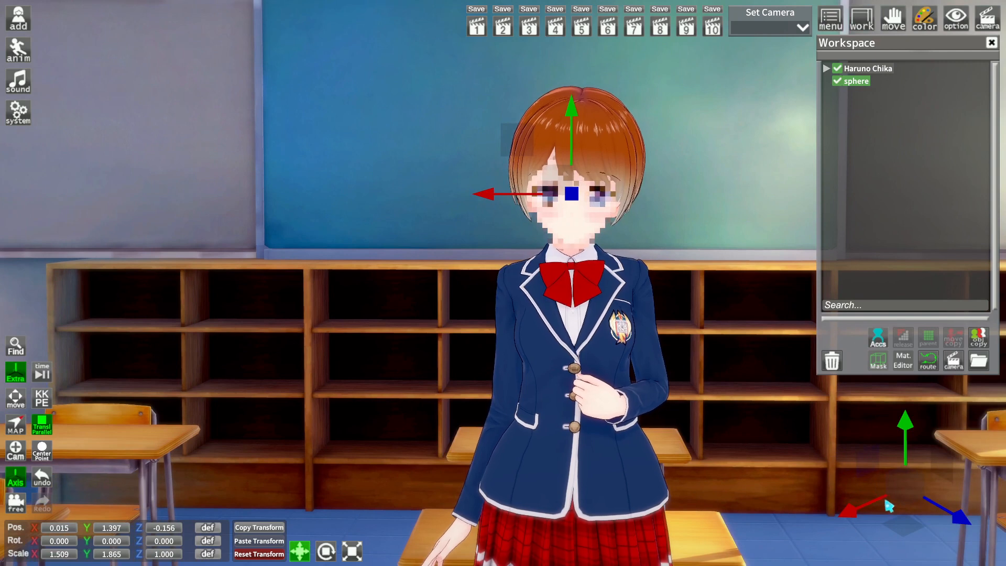
Try moving the character alone along X to about -0.105 and undo the move
left_click(869, 68)
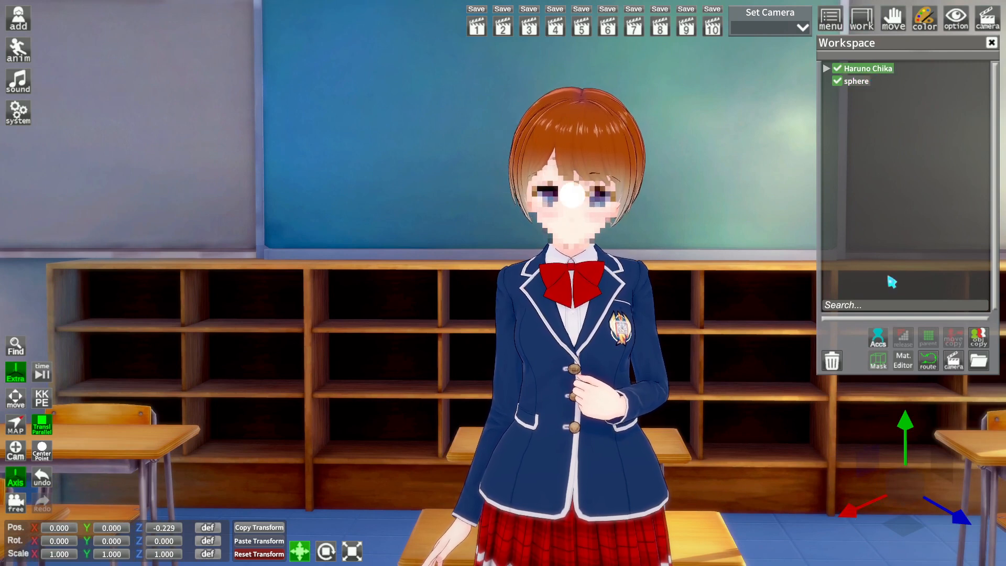
left_click_drag(860, 512, 838, 516)
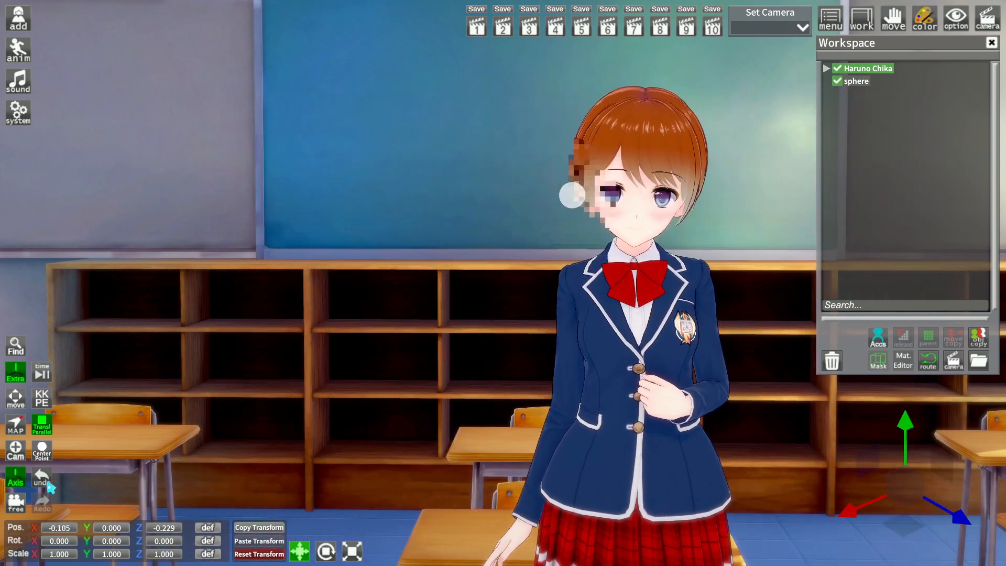
left_click(49, 486)
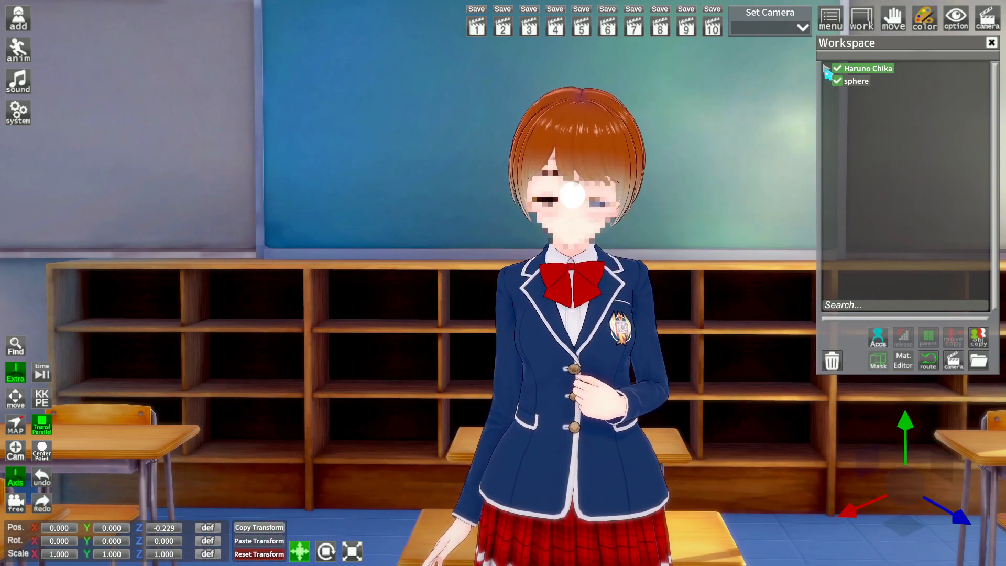
Parent the sphere to Part: Nose within the character's Group: Face in the workspace tree
left_click(826, 69)
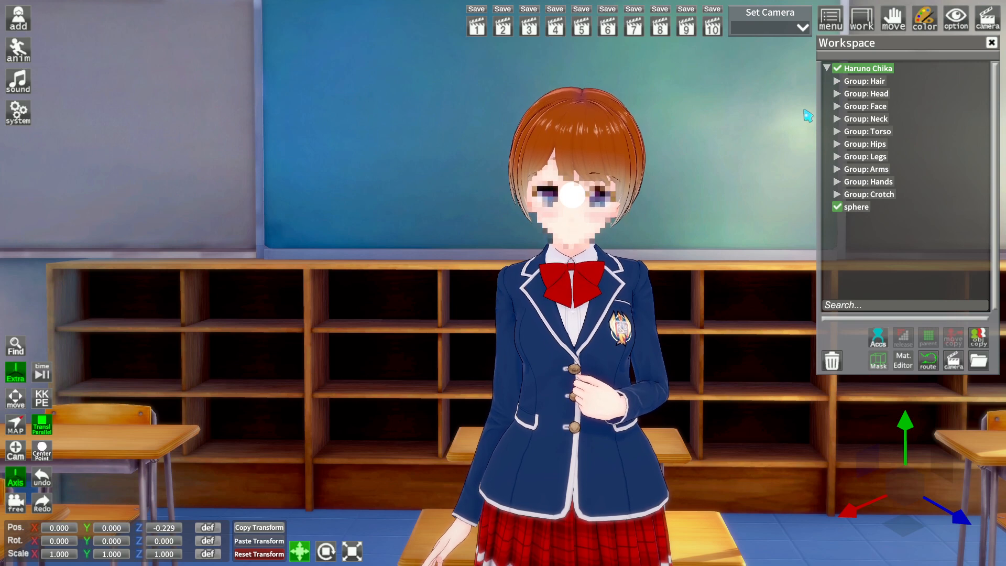
left_click(837, 107)
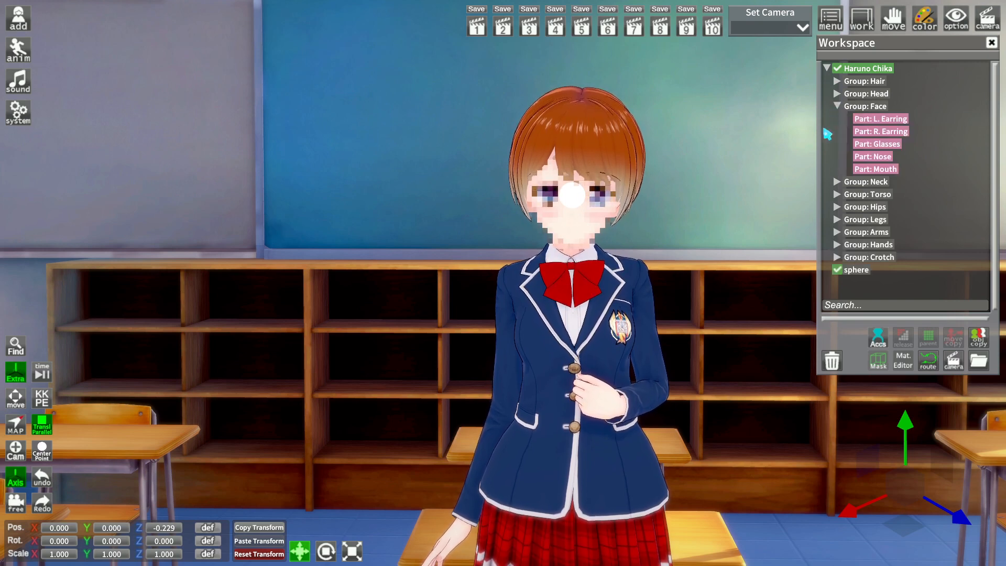
left_click(882, 158)
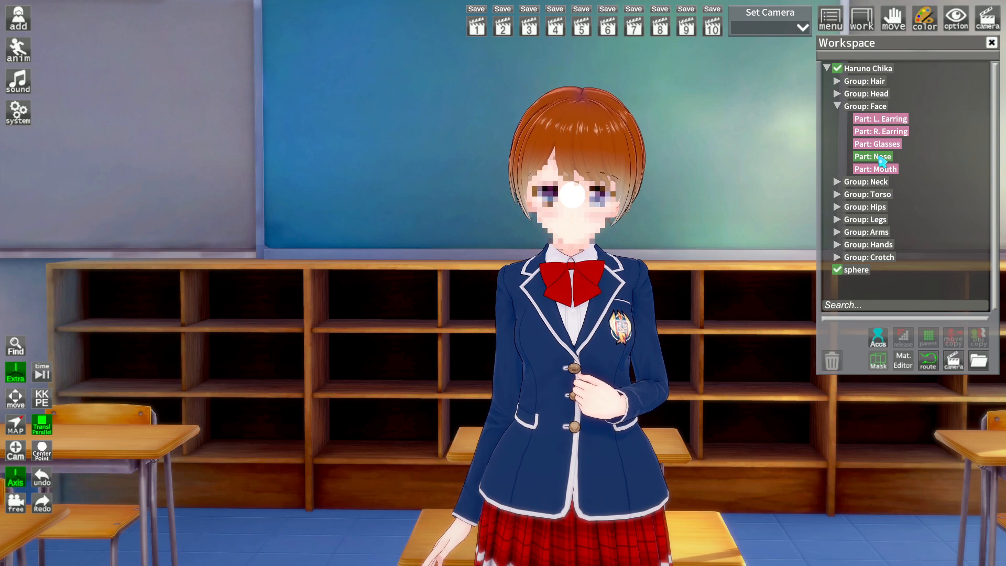
left_click(865, 274)
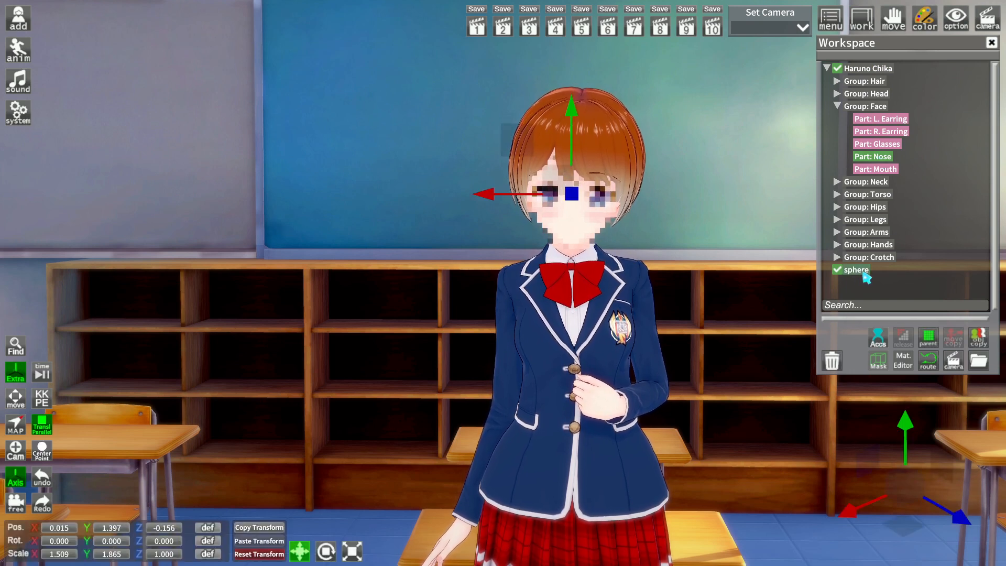
left_click(929, 342)
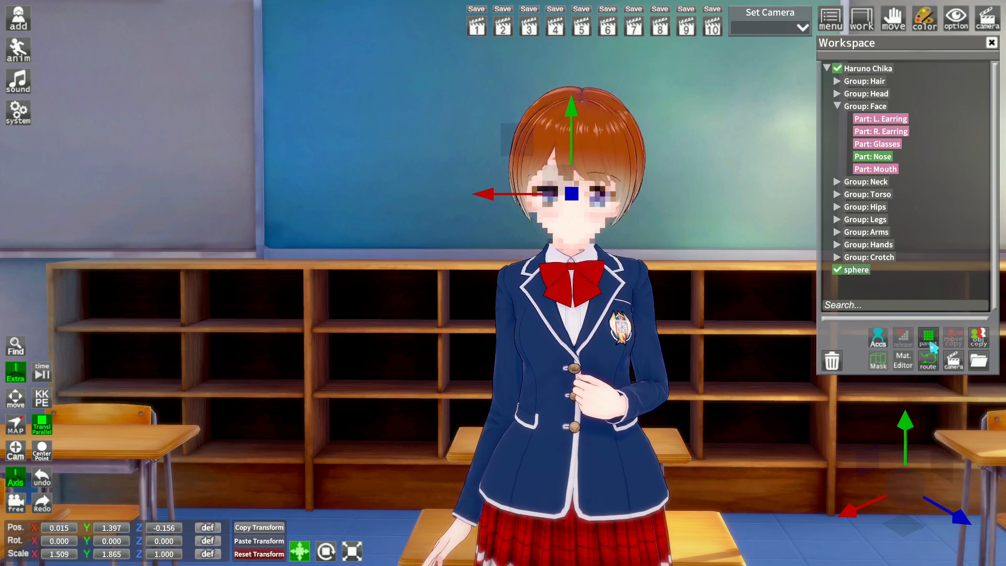
left_click(846, 158)
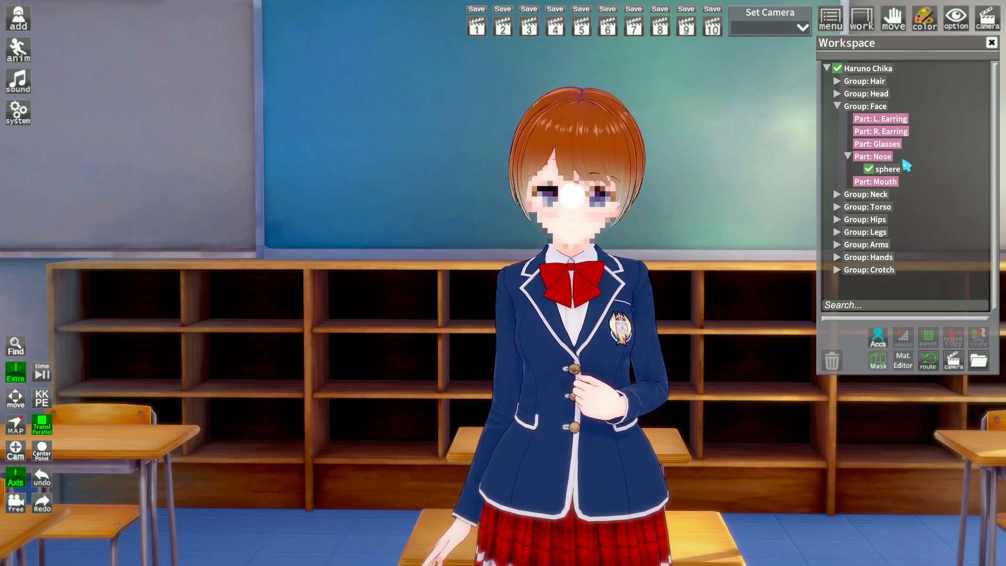
left_click(885, 157)
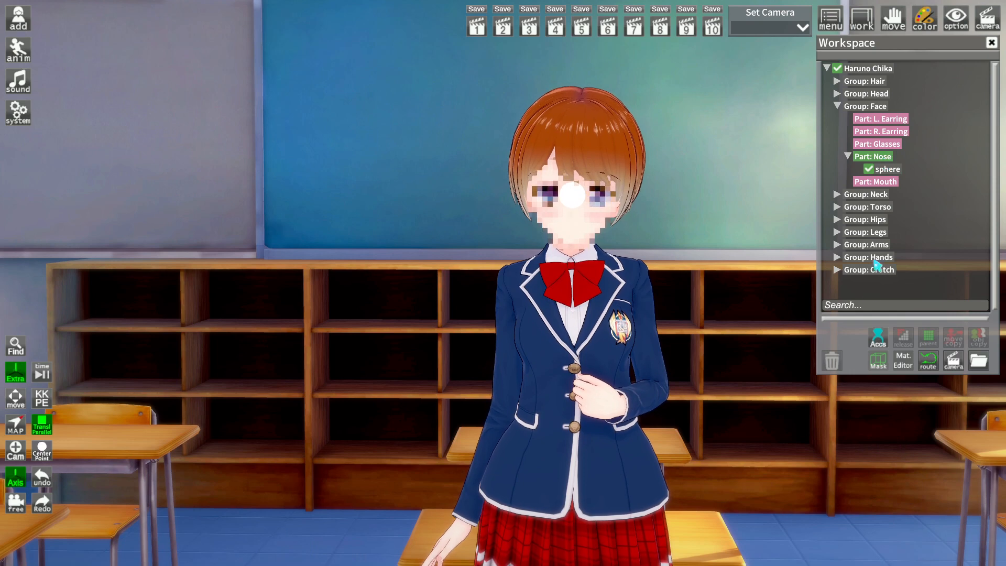
Move the character along X to about -0.029 to test the sphere's attachment to the face
left_click(871, 72)
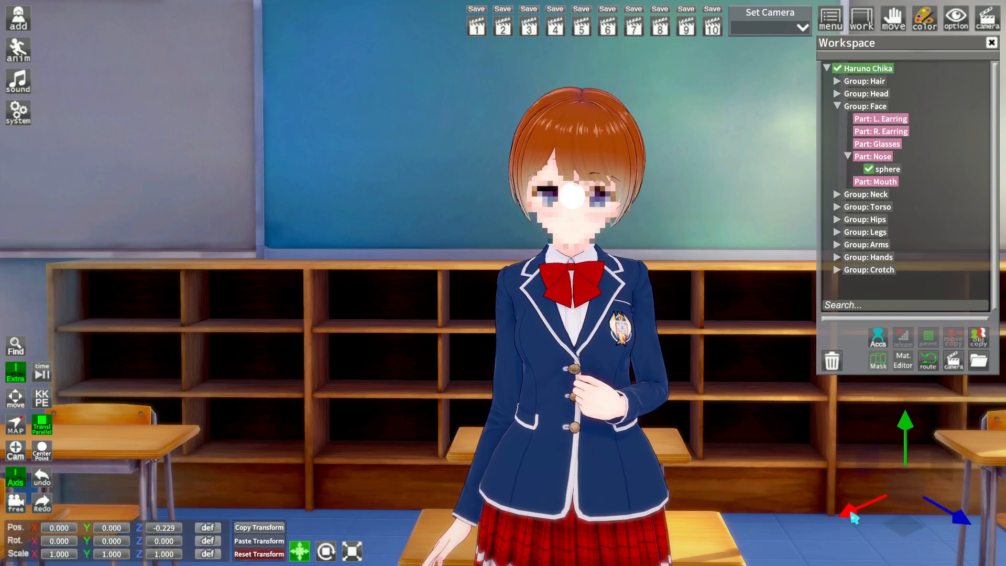
mouse_move(851, 512)
left_mouse_down()
mouse_move(760, 516)
mouse_move(928, 513)
mouse_move(780, 515)
mouse_move(850, 518)
left_mouse_up()
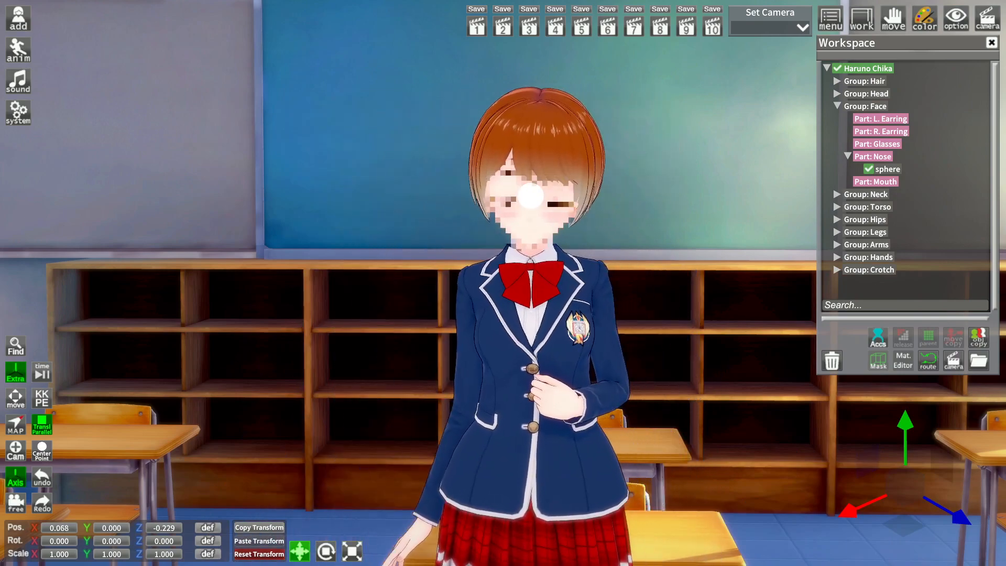
mouse_move(717, 388)
left_mouse_down()
mouse_move(597, 390)
mouse_move(709, 379)
left_mouse_up()
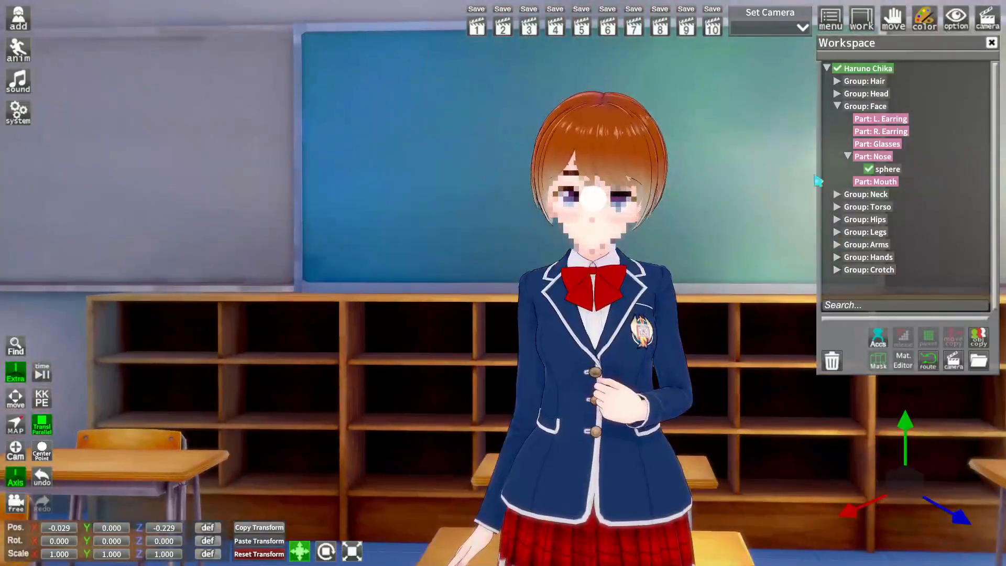
Shift the parented sphere sideways off the face to about X 0.128
left_click(896, 170)
left_click(896, 170)
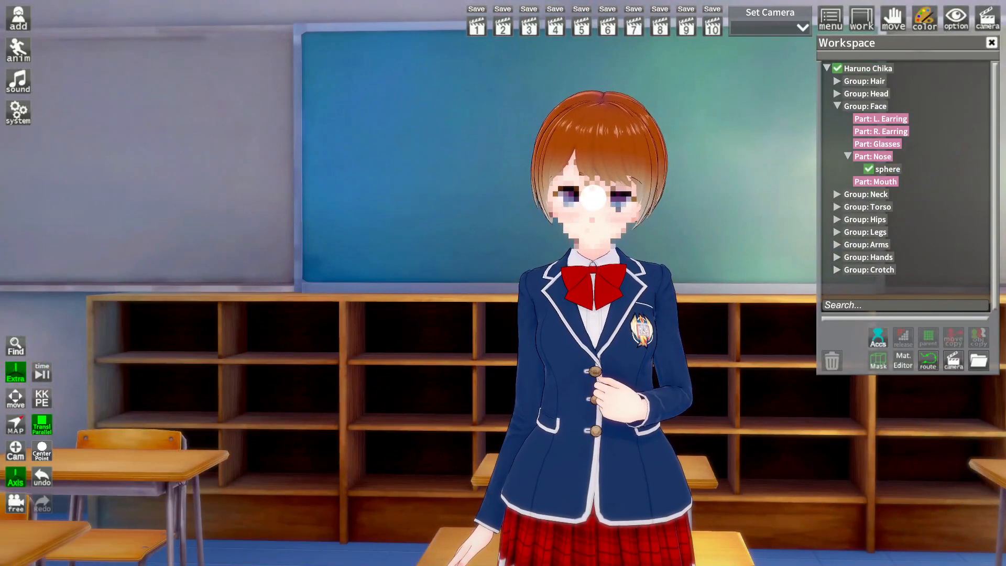
left_click_drag(778, 277, 820, 280)
left_click_drag(592, 181, 545, 180)
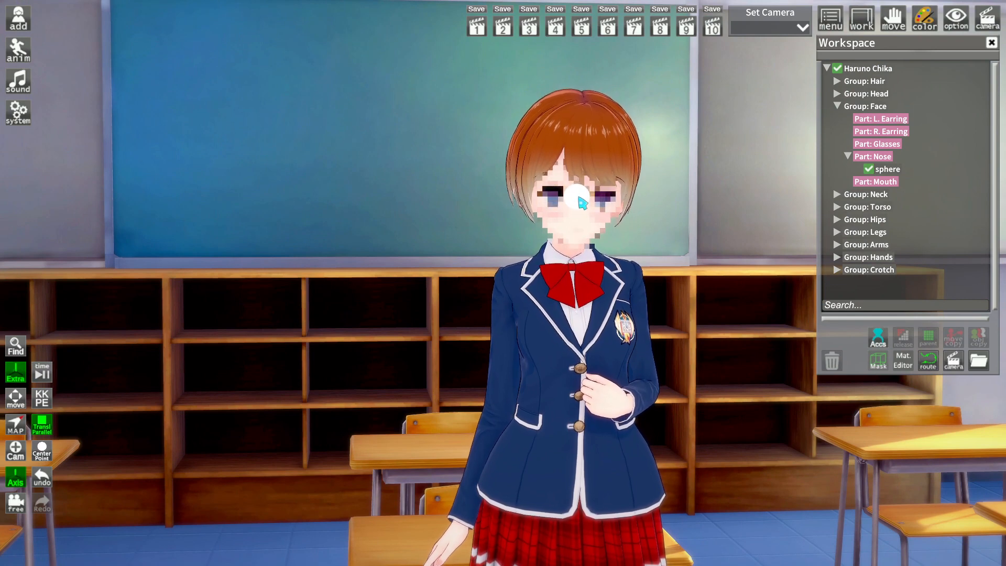
left_click(578, 198)
left_click_drag(670, 309, 640, 283)
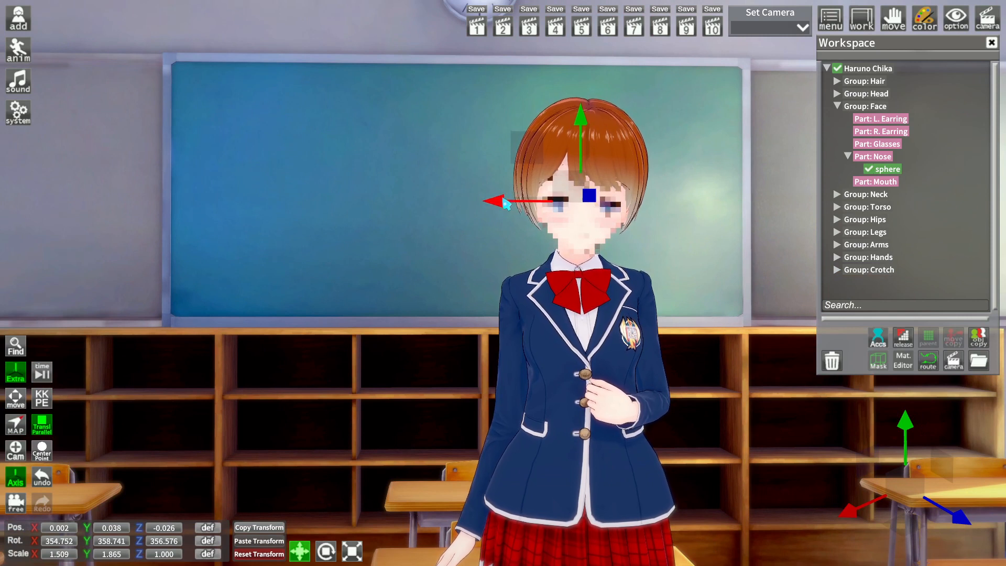
left_click_drag(516, 204, 478, 206)
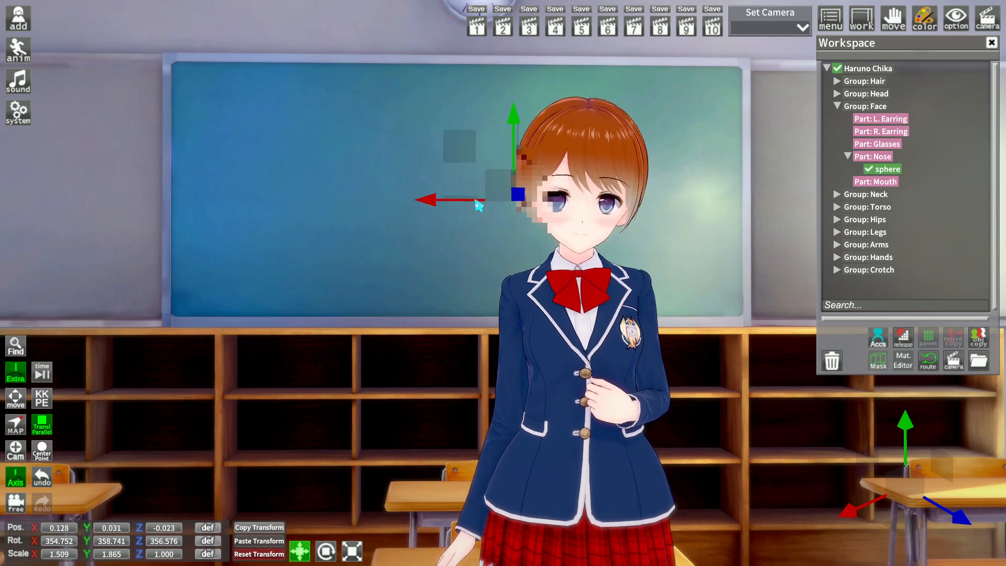
Try moving the character along X to about 0.215 with the sphere offset, and undo both moves
left_click(872, 70)
left_click_drag(859, 509, 827, 517)
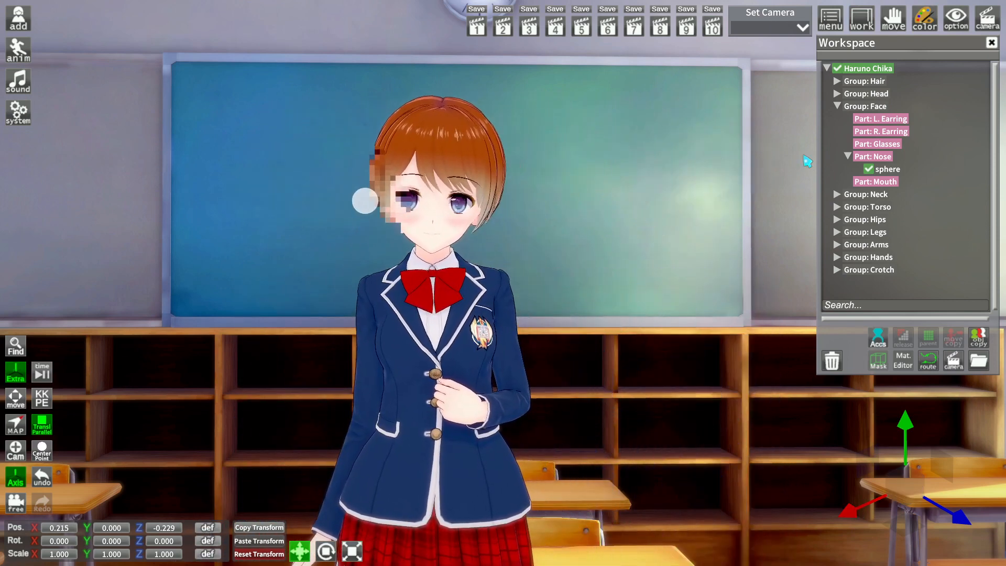
left_click(42, 478)
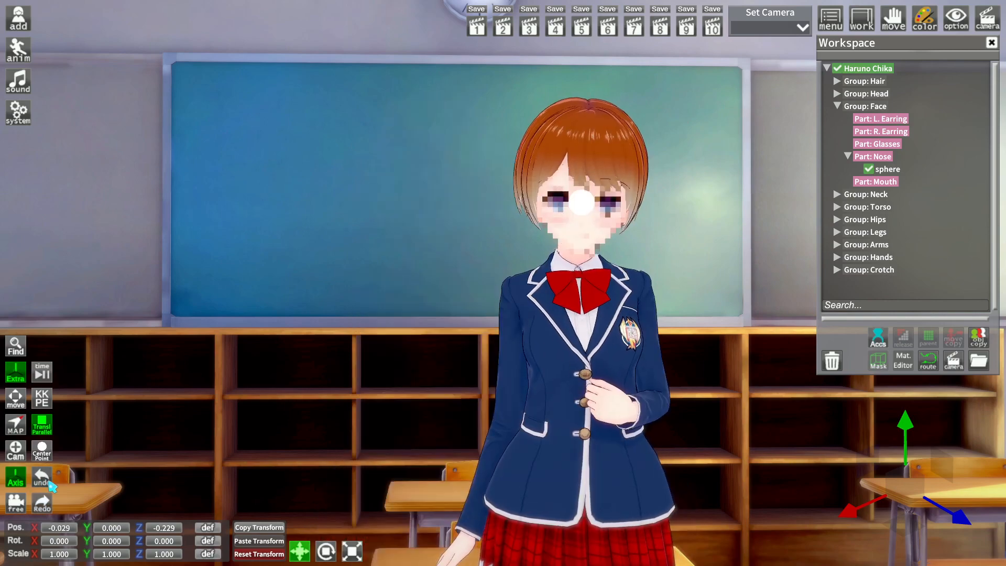
Try shifting the sphere away from the face to about X 0.205 and undo the move
left_click_drag(188, 422, 89, 456)
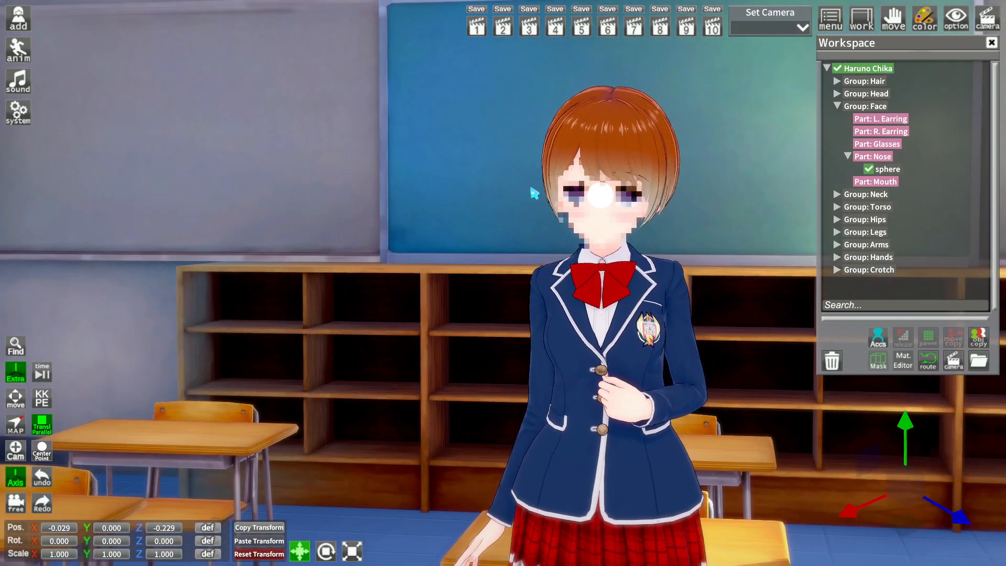
left_click_drag(398, 220, 563, 210)
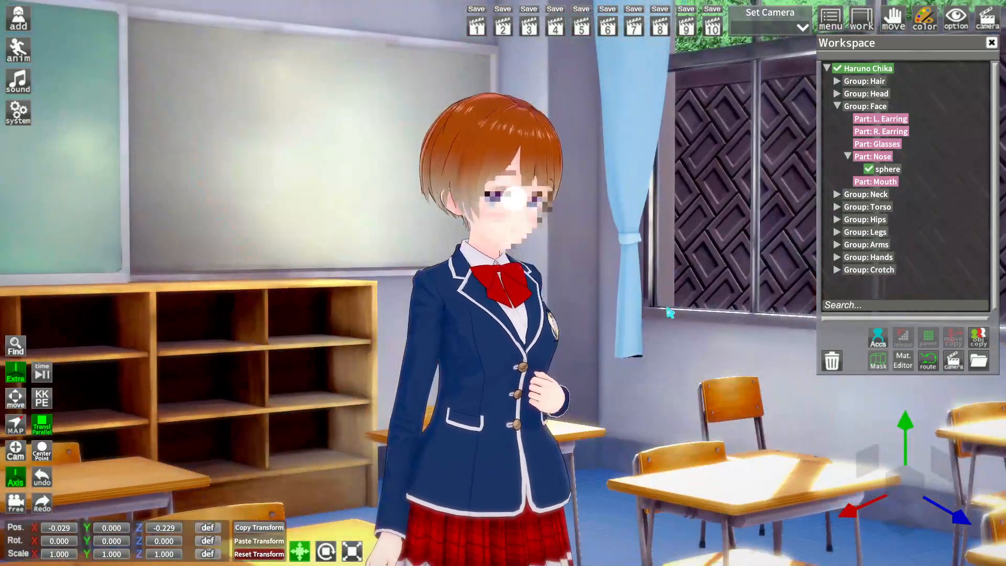
left_click_drag(669, 313, 516, 343)
left_click_drag(718, 296, 659, 172)
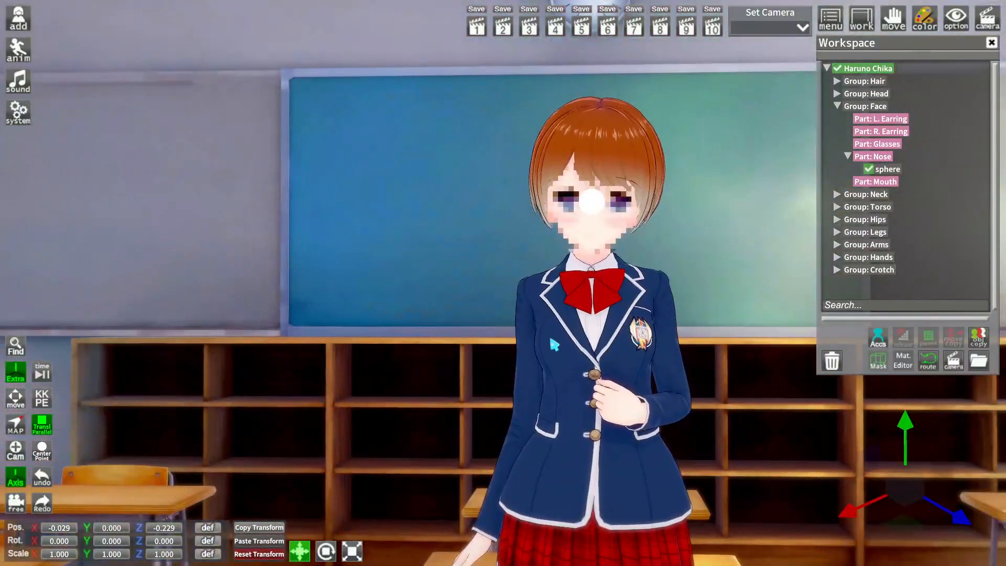
left_click_drag(553, 344, 564, 161)
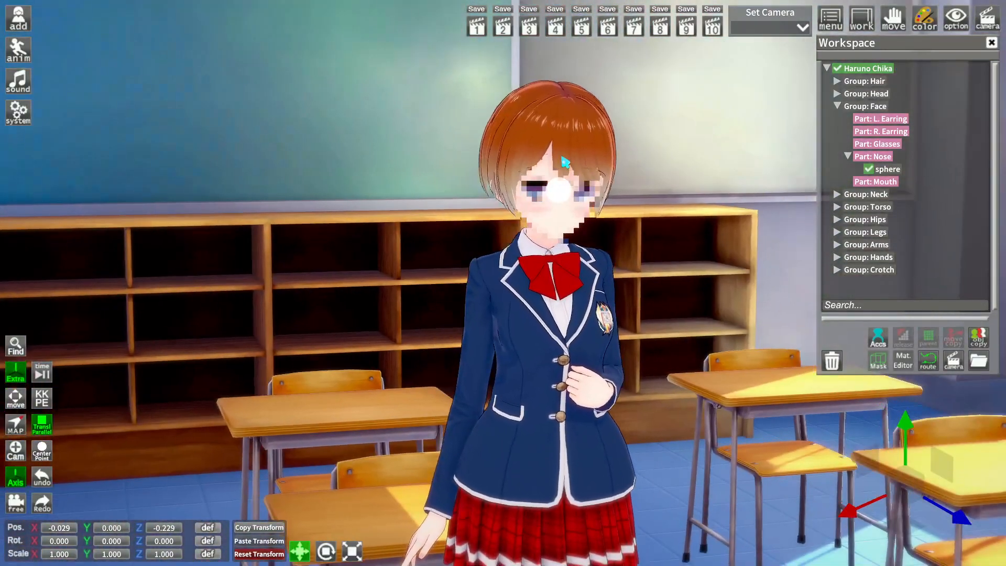
left_click(568, 197)
left_click_drag(491, 199, 385, 199)
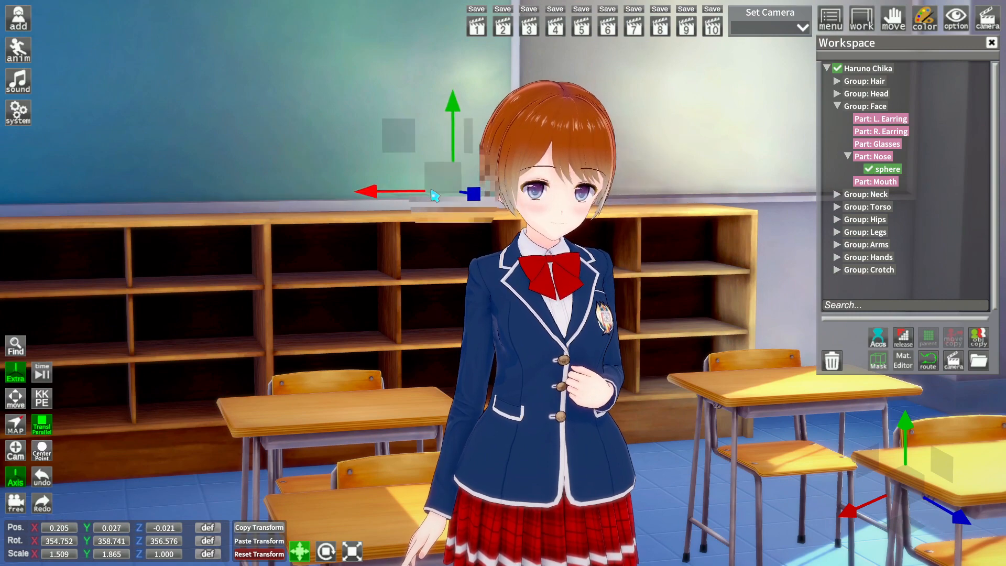
left_click(46, 482)
left_click_drag(319, 430, 194, 431)
left_click_drag(419, 371, 501, 369)
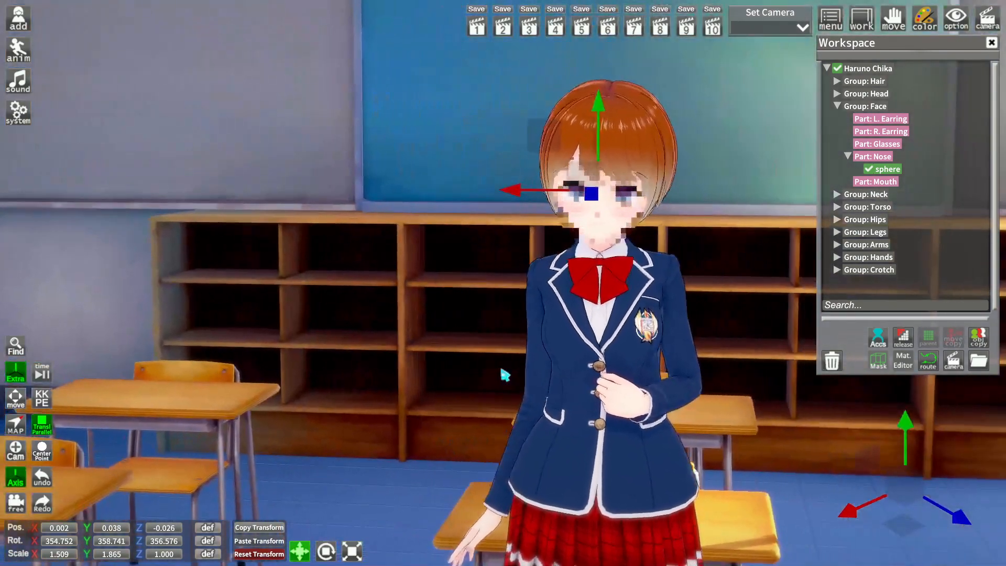